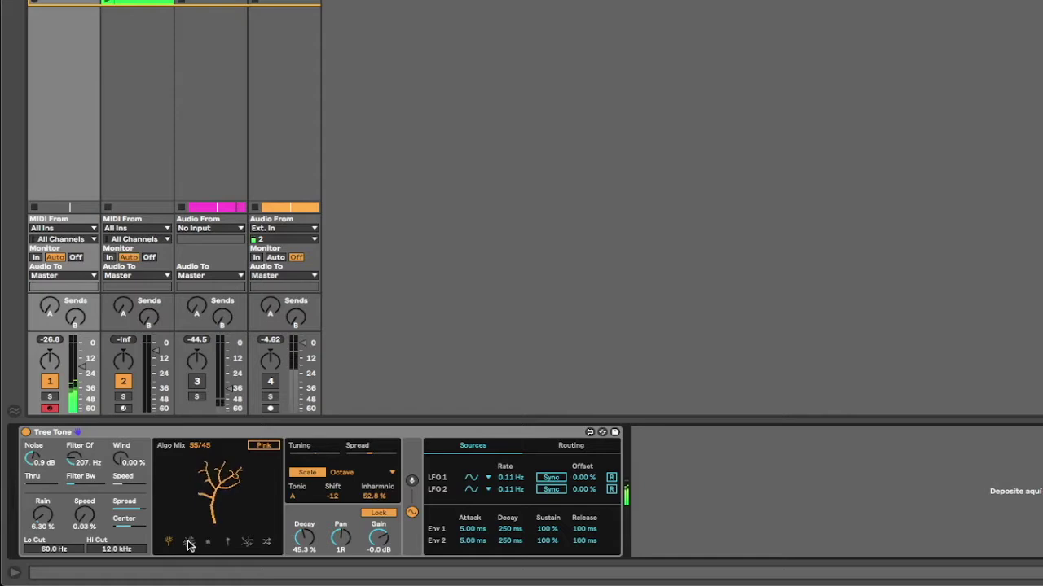
- Try the different tree shape algorithms in Tree Tone and settle on the second one, the dense radial branching shape
{"action": "left_click", "coordinate": [189, 544]}
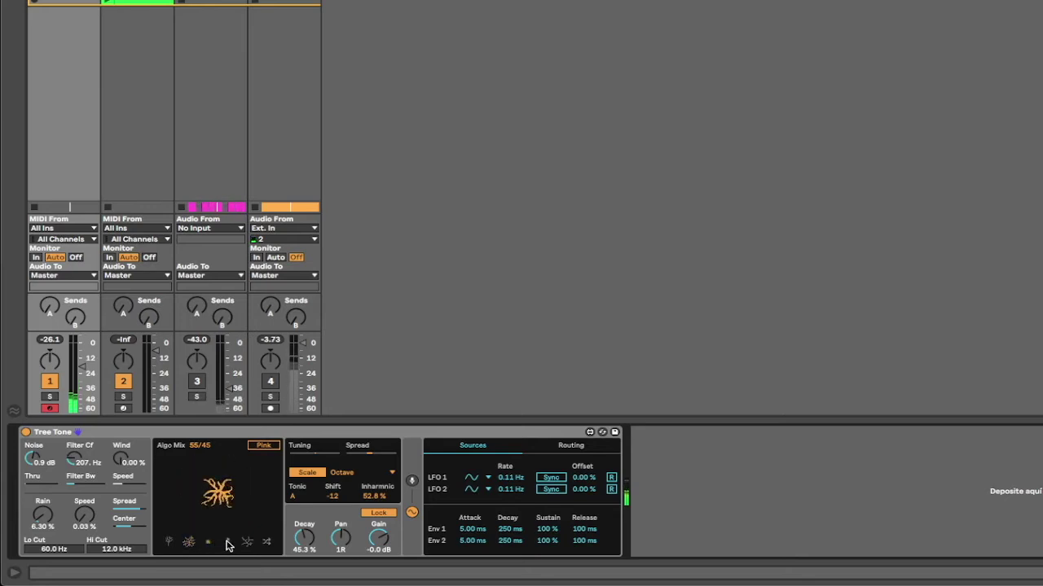
{"action": "left_click", "coordinate": [228, 543]}
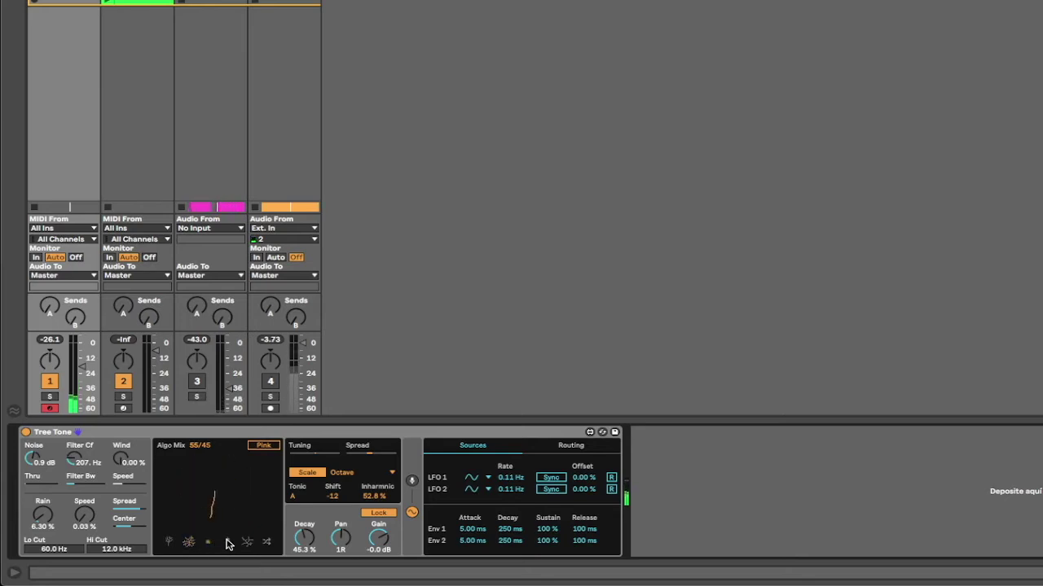
{"action": "left_click", "coordinate": [252, 548]}
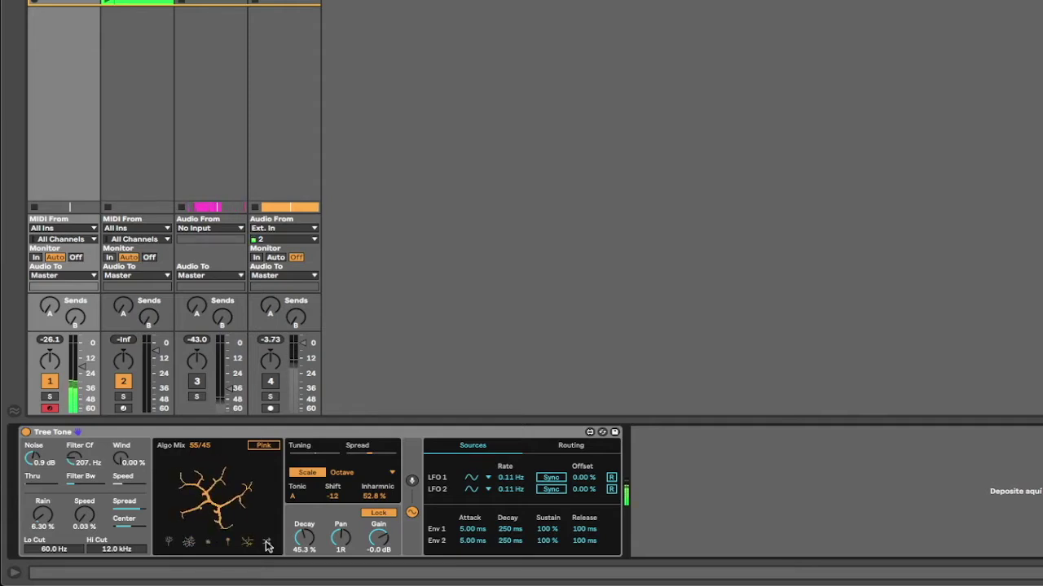
{"action": "left_click", "coordinate": [267, 544]}
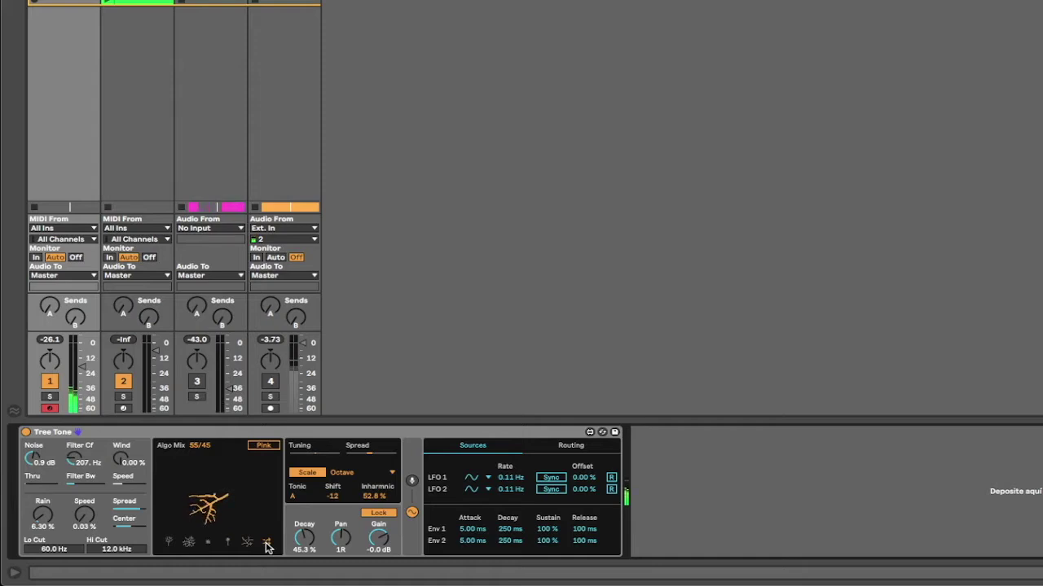
{"action": "left_click", "coordinate": [189, 543]}
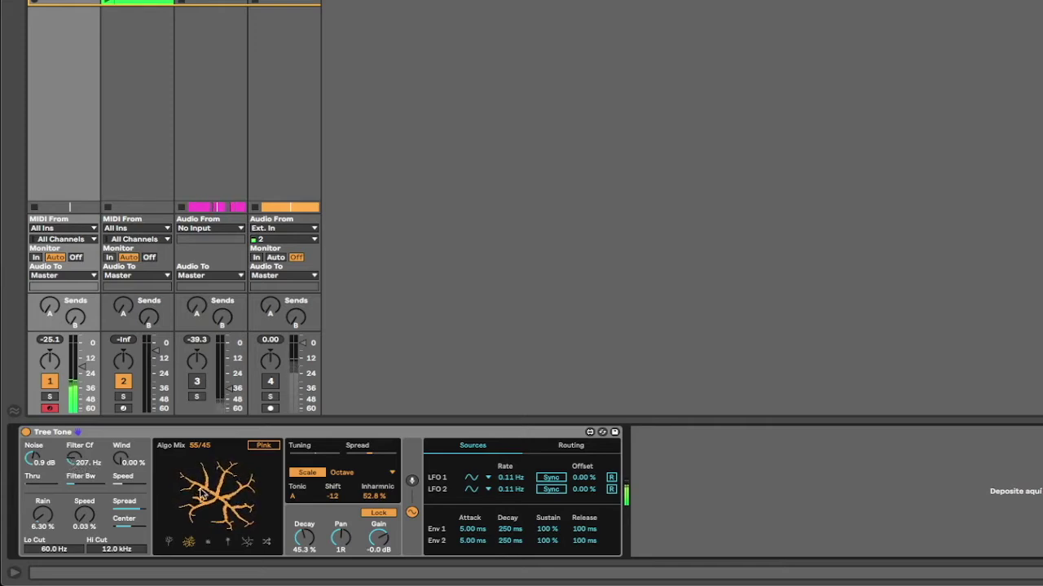
- Turn Noise down to -inf dB, raise Filter Cf to 1.06 kHz, and compare Pink noise off and on
{"action": "left_click_drag", "start_coordinate": [30, 462], "coordinate": [35, 500]}
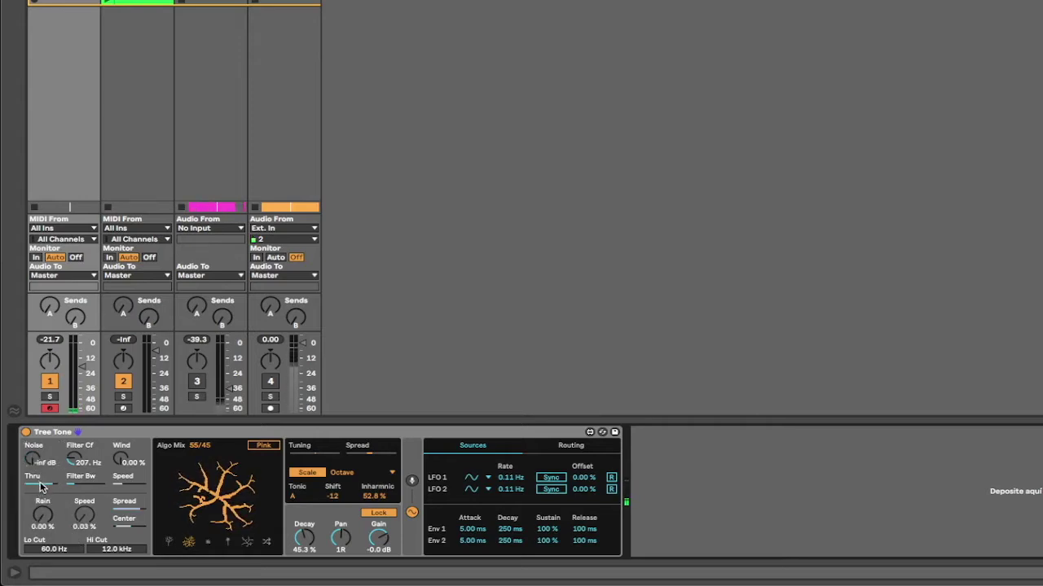
{"action": "left_click_drag", "start_coordinate": [73, 469], "coordinate": [73, 433]}
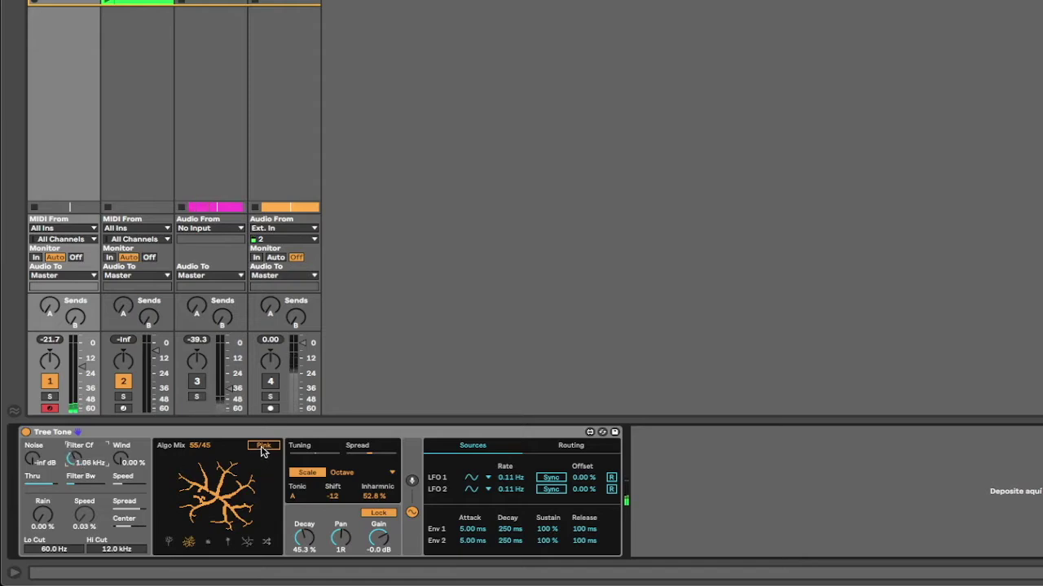
{"action": "left_click", "coordinate": [265, 448]}
{"action": "left_click", "coordinate": [264, 448]}
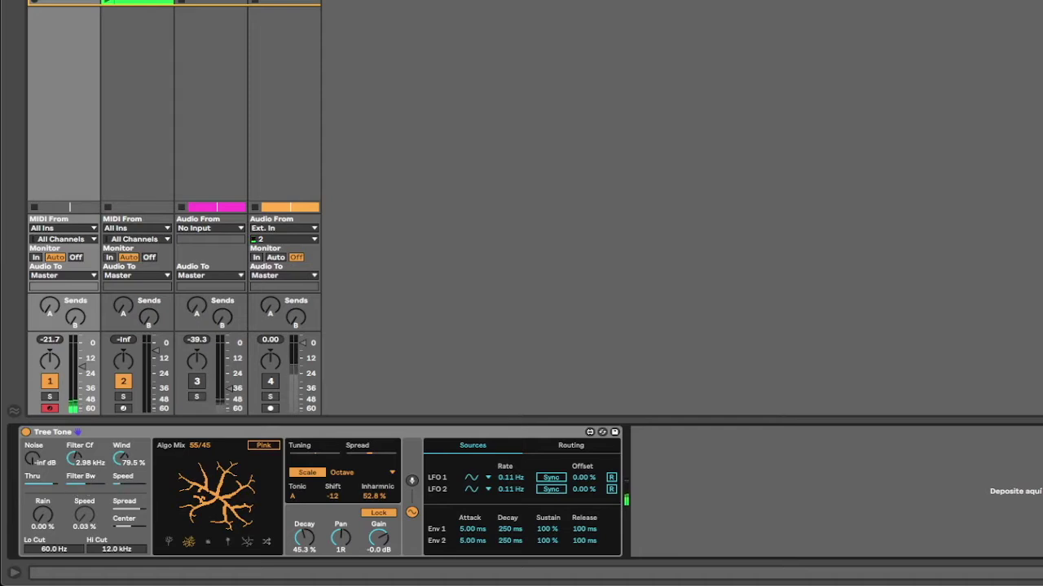
- Raise Noise to -7.0 dB and set the Algo Mix to 45/55
{"action": "left_click_drag", "start_coordinate": [32, 461], "coordinate": [28, 454]}
{"action": "left_click_drag", "start_coordinate": [33, 459], "coordinate": [33, 456]}
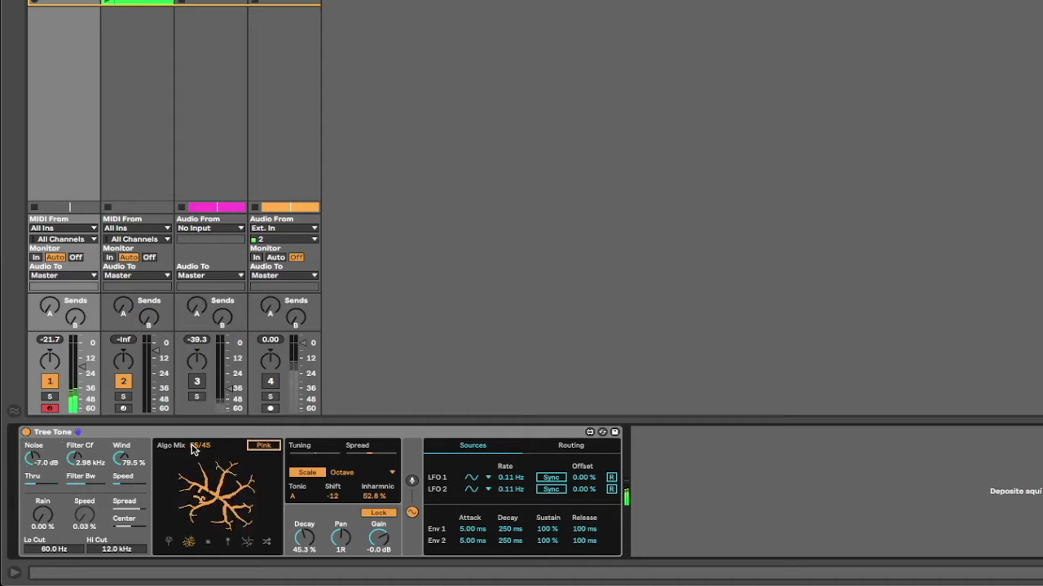
{"action": "left_click_drag", "start_coordinate": [197, 451], "coordinate": [196, 448]}
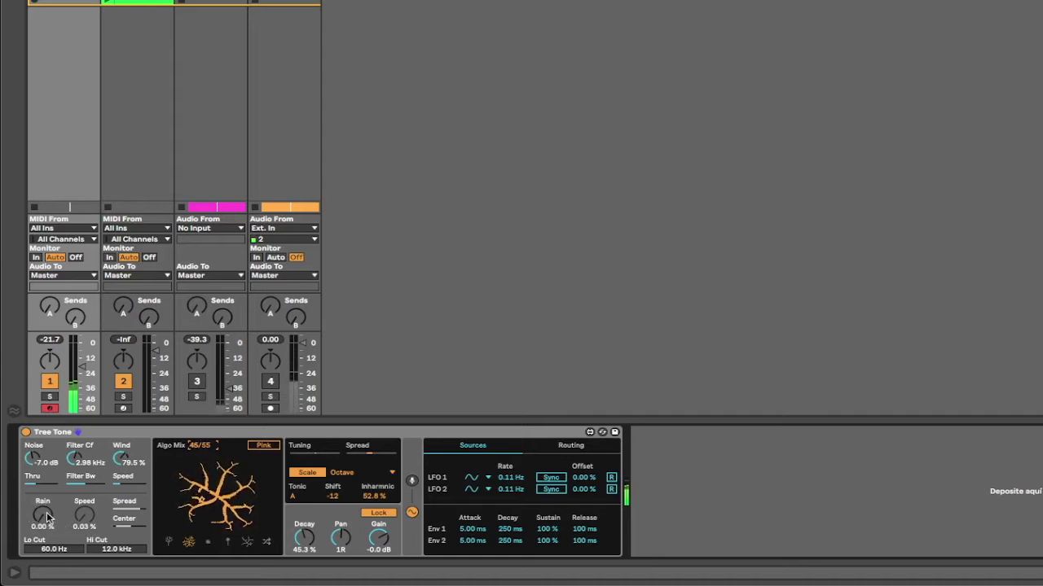
- Raise Rain to 79.5 %, silence Noise at -inf dB, and lower Filter Cf to 19.9 Hz
{"action": "left_click_drag", "start_coordinate": [30, 521], "coordinate": [29, 435]}
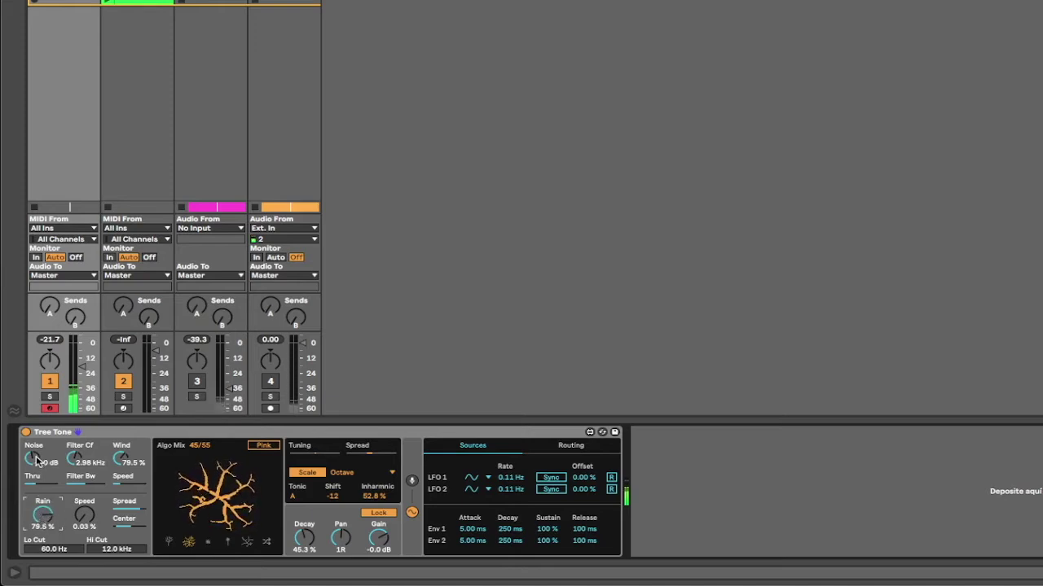
{"action": "left_click_drag", "start_coordinate": [34, 461], "coordinate": [34, 530]}
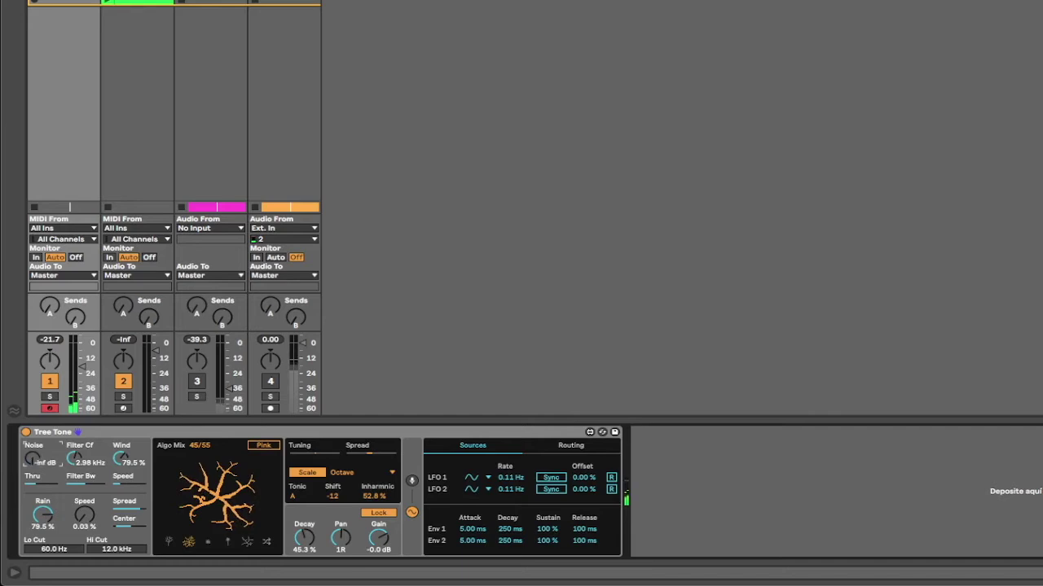
{"action": "mouse_move", "coordinate": [73, 461]}
{"action": "left_mouse_down"}
{"action": "mouse_move", "coordinate": [74, 521]}
{"action": "mouse_move", "coordinate": [84, 511]}
{"action": "mouse_move", "coordinate": [84, 465]}
{"action": "left_mouse_up"}
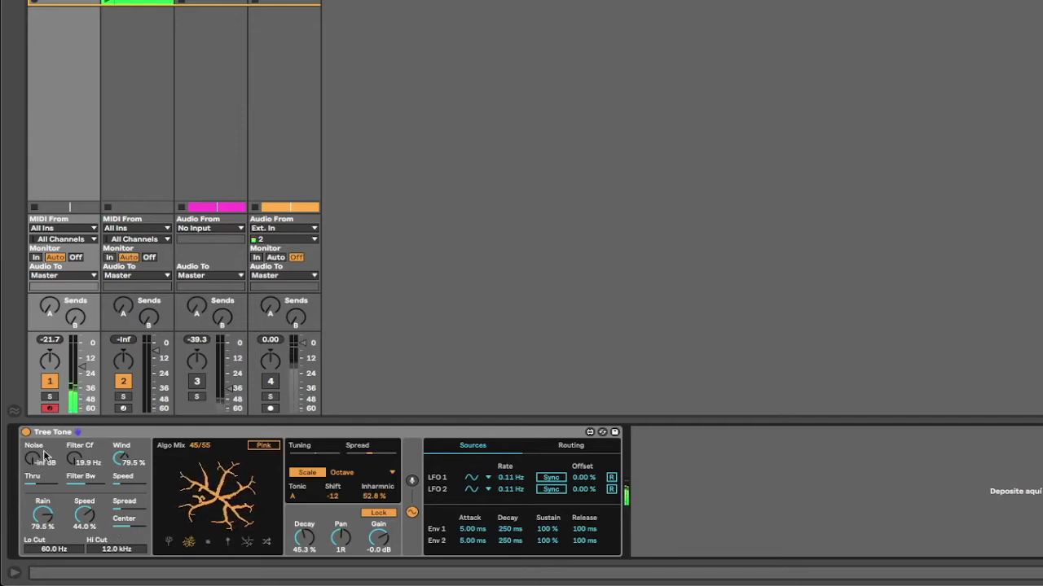
- Rebalance the exciters by raising Noise, lowering Rain to 10.2 % with Speed at 0.24 %, and setting Wind to 0.00 %
{"action": "left_click_drag", "start_coordinate": [33, 459], "coordinate": [33, 407]}
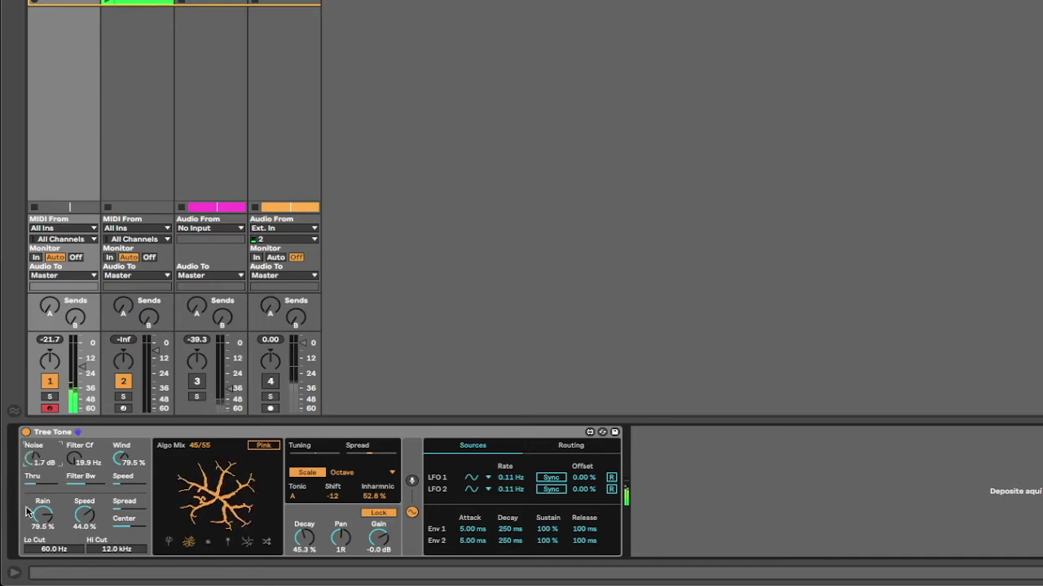
{"action": "left_click_drag", "start_coordinate": [43, 513], "coordinate": [42, 538]}
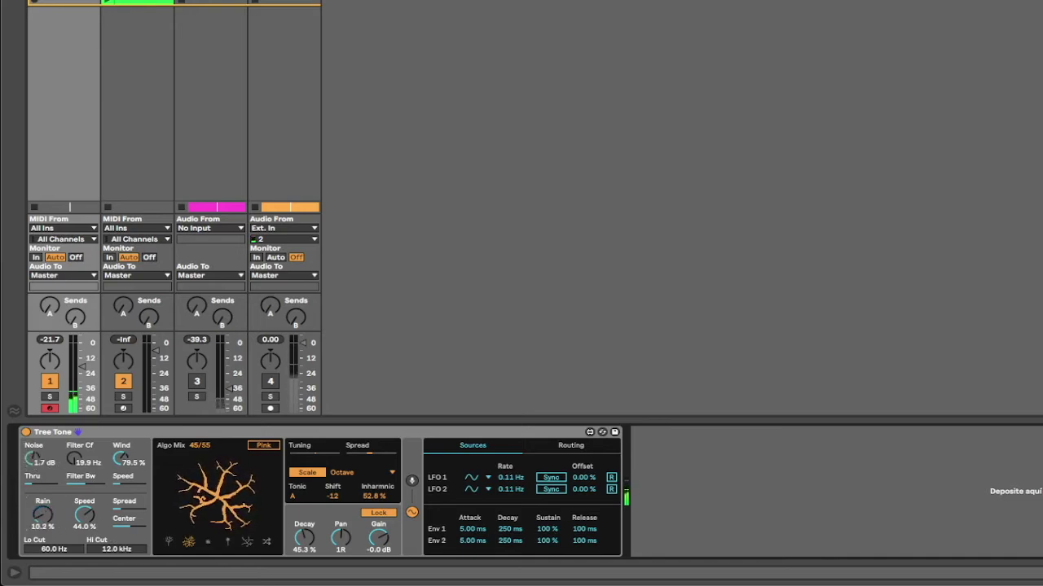
{"action": "left_click_drag", "start_coordinate": [121, 458], "coordinate": [84, 554]}
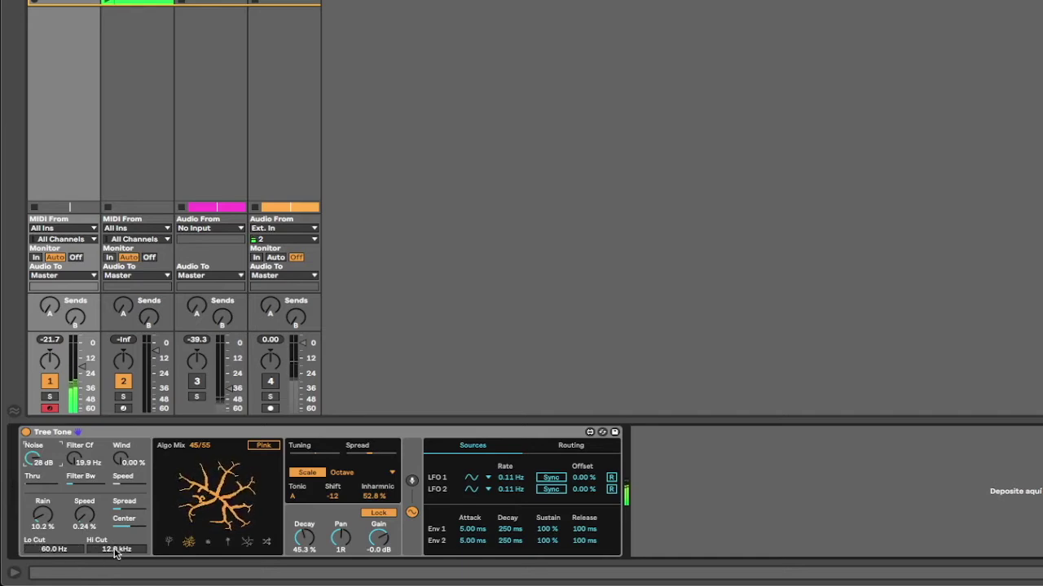
- Narrow the frequency range with Hi Cut at 2.57 kHz and Lo Cut at 718 Hz, and adjust the Tuning
{"action": "mouse_move", "coordinate": [114, 552]}
{"action": "left_mouse_down"}
{"action": "mouse_move", "coordinate": [114, 525]}
{"action": "mouse_move", "coordinate": [115, 578]}
{"action": "mouse_move", "coordinate": [115, 537]}
{"action": "left_mouse_up"}
{"action": "left_click_drag", "start_coordinate": [54, 549], "coordinate": [54, 522]}
{"action": "left_click", "coordinate": [316, 459]}
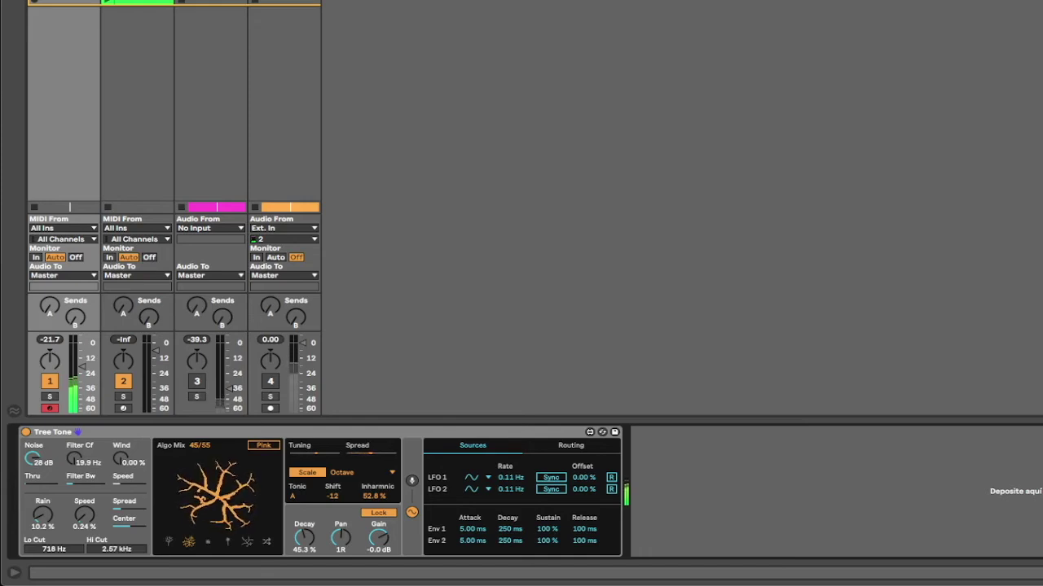
- Switch the resonator scale to Major, centre the Pan and set the output Gain to -5.5 dB
{"action": "left_click", "coordinate": [346, 473]}
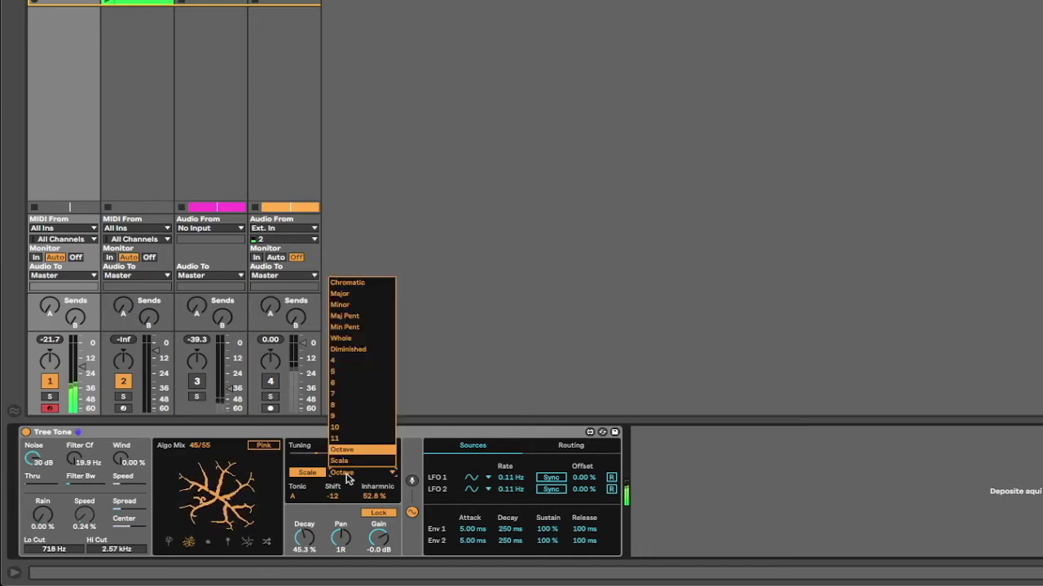
{"action": "left_click", "coordinate": [362, 295]}
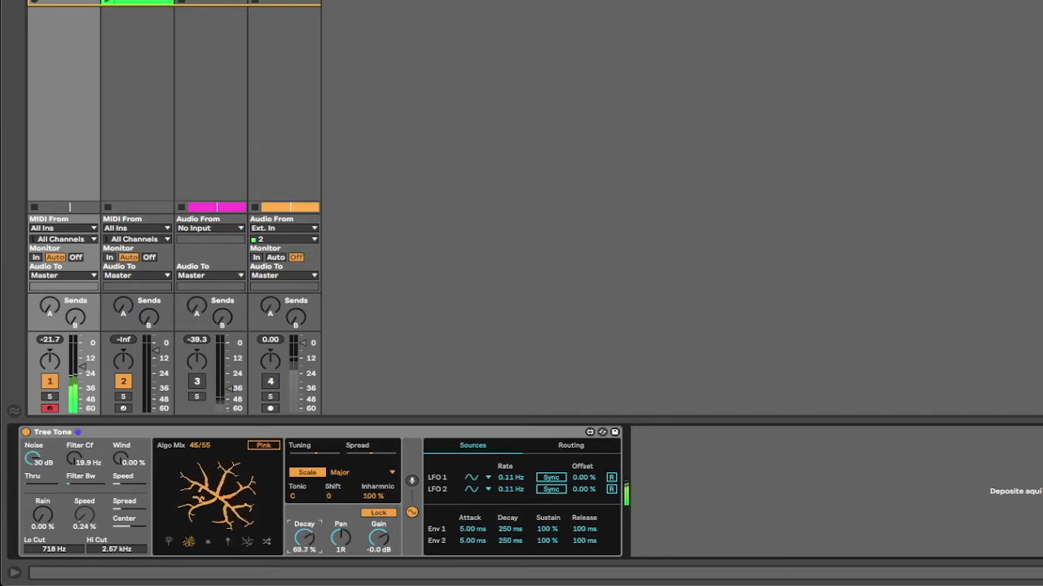
{"action": "left_click_drag", "start_coordinate": [339, 537], "coordinate": [378, 538]}
- Show the Input Routing section and compare the sound with Lock off and on
{"action": "left_click", "coordinate": [411, 480]}
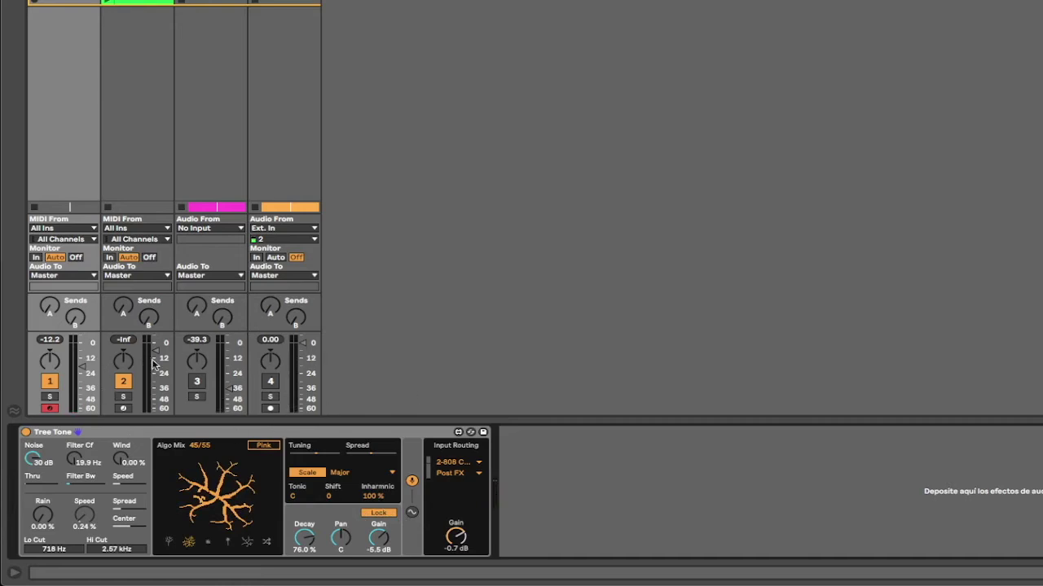
{"action": "left_click", "coordinate": [385, 512]}
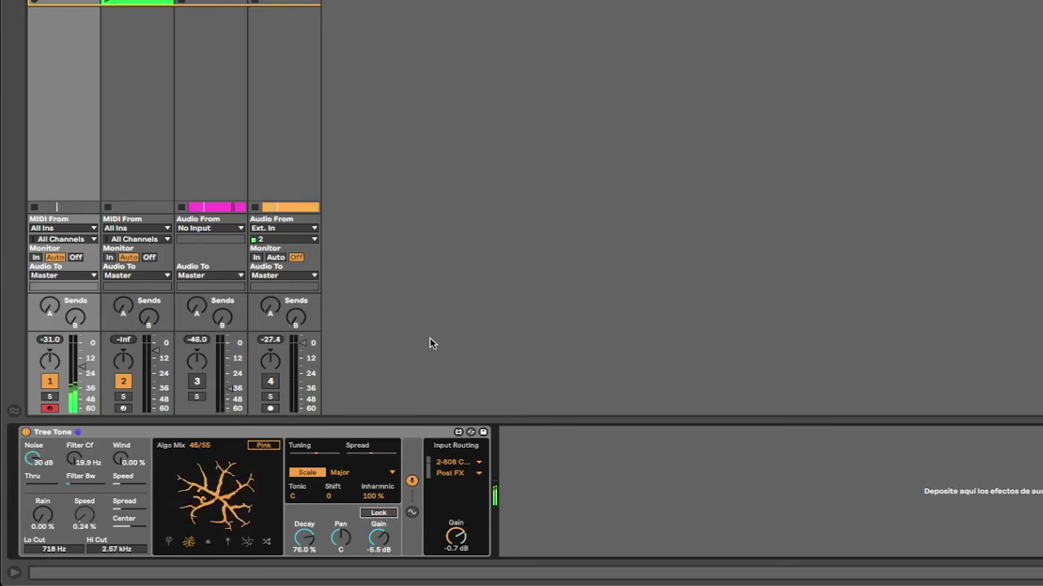
{"action": "left_click", "coordinate": [394, 512]}
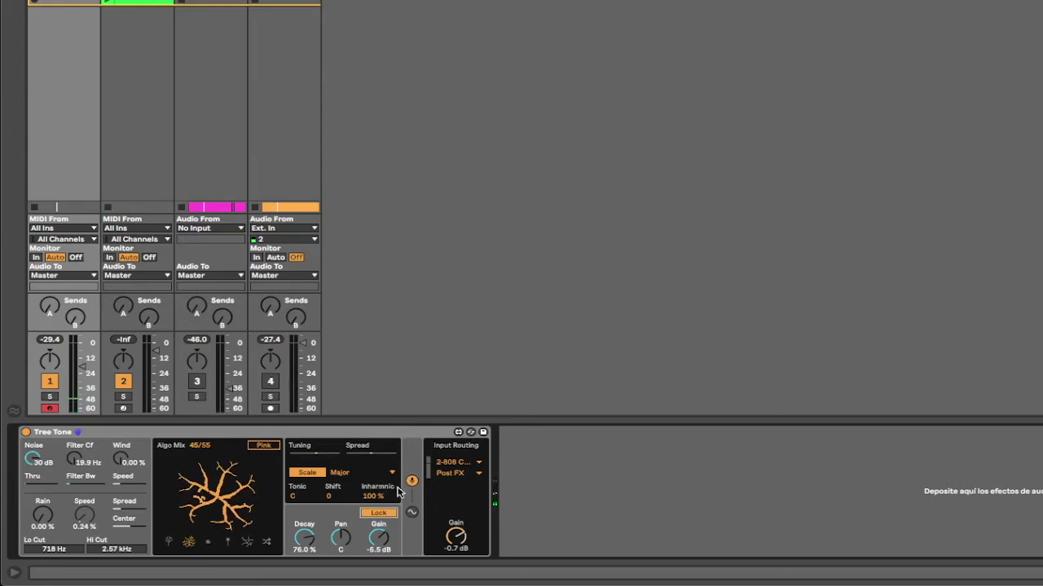
- View the modulation Sources section, collapse the side sections, and bring Input Routing back into view
{"action": "left_click", "coordinate": [411, 511]}
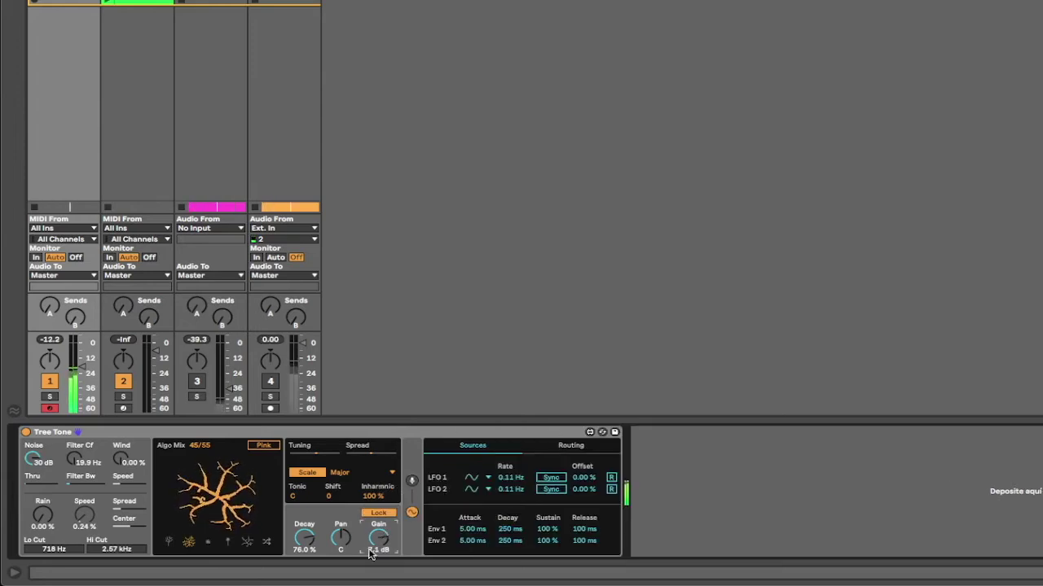
{"action": "left_click", "coordinate": [411, 481]}
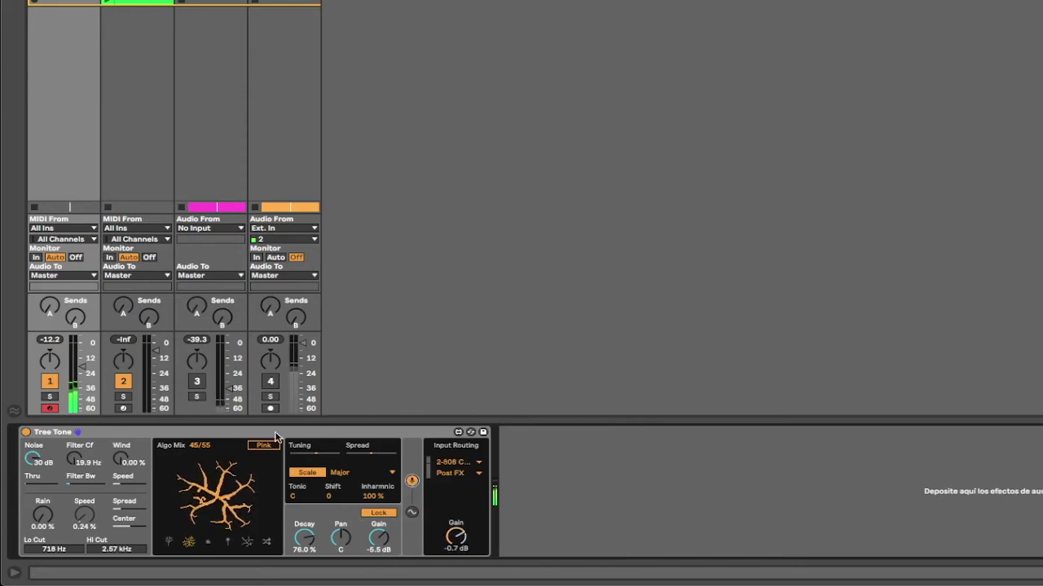
{"action": "left_click", "coordinate": [412, 482]}
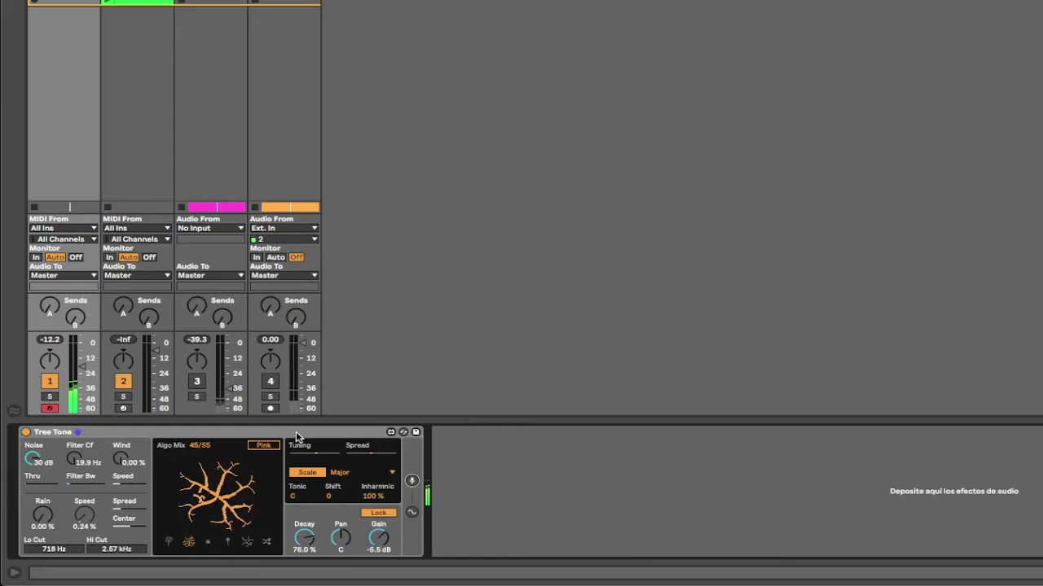
{"action": "left_click", "coordinate": [412, 483]}
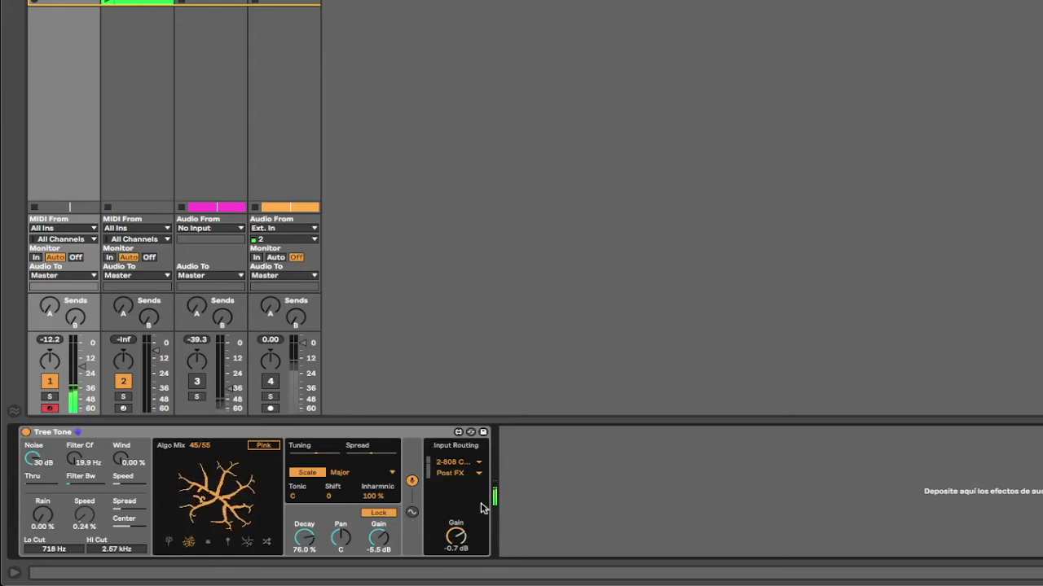
- Set the audio input's tap point to Post Mixer and keep 2-808 Core Kit as its source track
{"action": "left_click", "coordinate": [456, 473]}
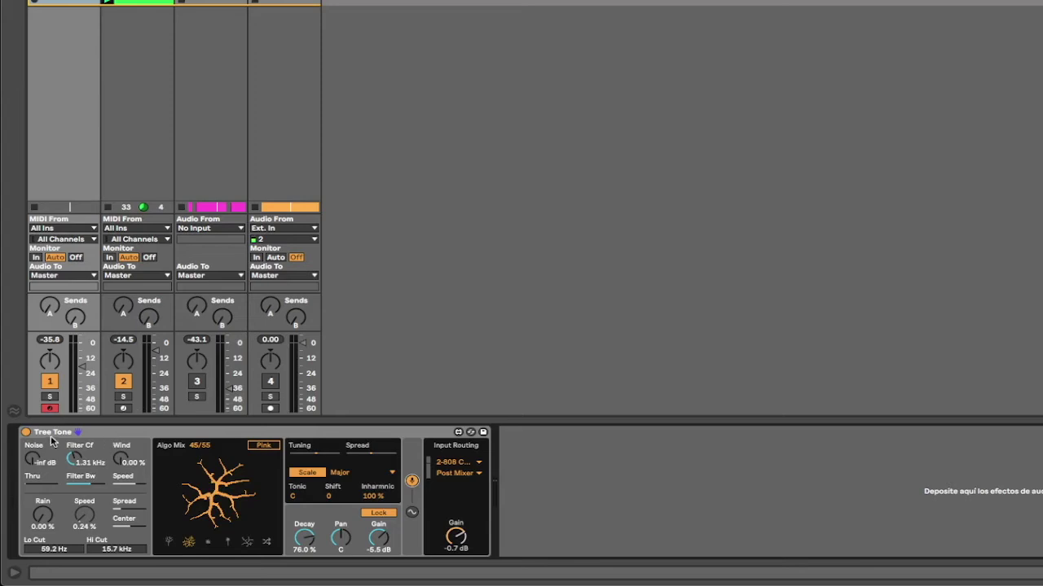
{"action": "left_click", "coordinate": [416, 436]}
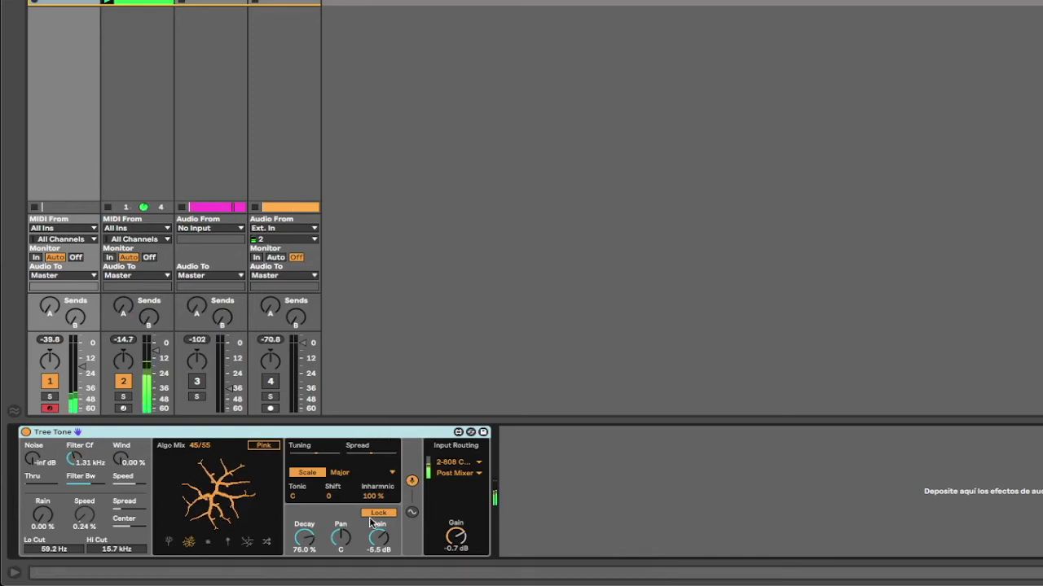
{"action": "left_click", "coordinate": [458, 463]}
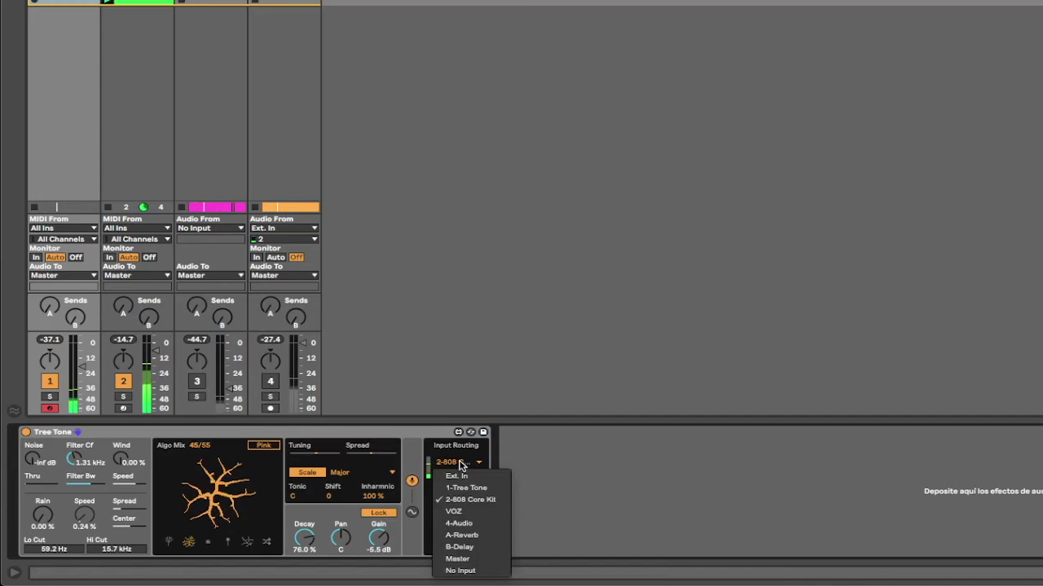
{"action": "left_click", "coordinate": [487, 501]}
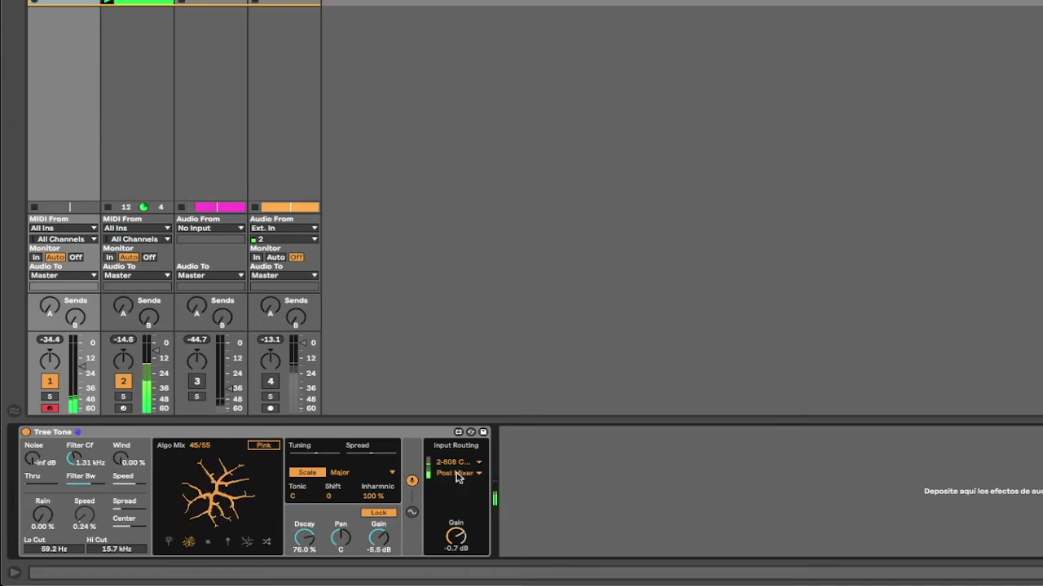
- Audition the Bass Drum, Snare Drum and Closed Hi Hat Pre FX signals in turn as the audio input's tap point
{"action": "left_click", "coordinate": [456, 475]}
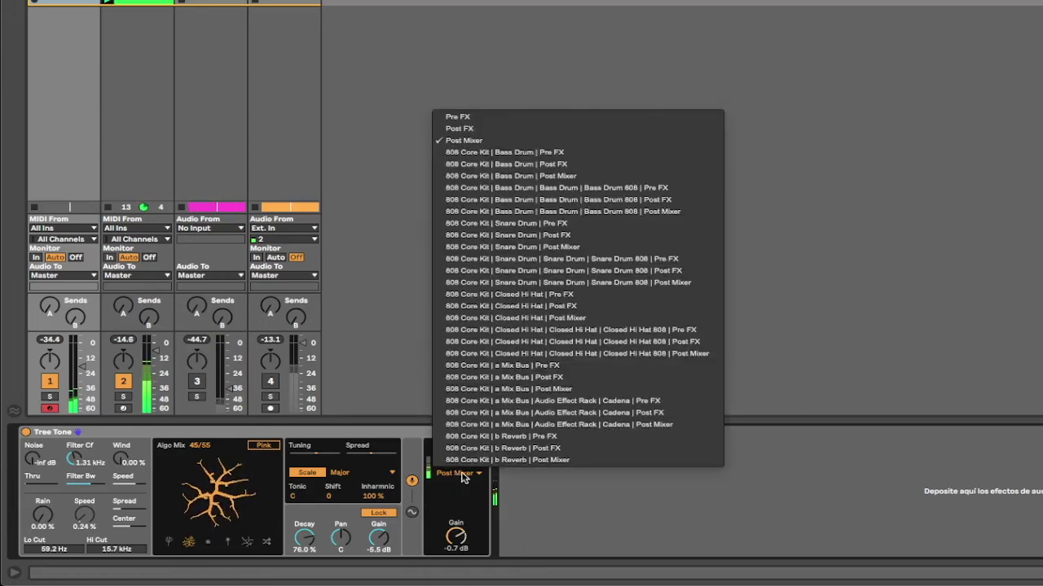
{"action": "left_click", "coordinate": [548, 152]}
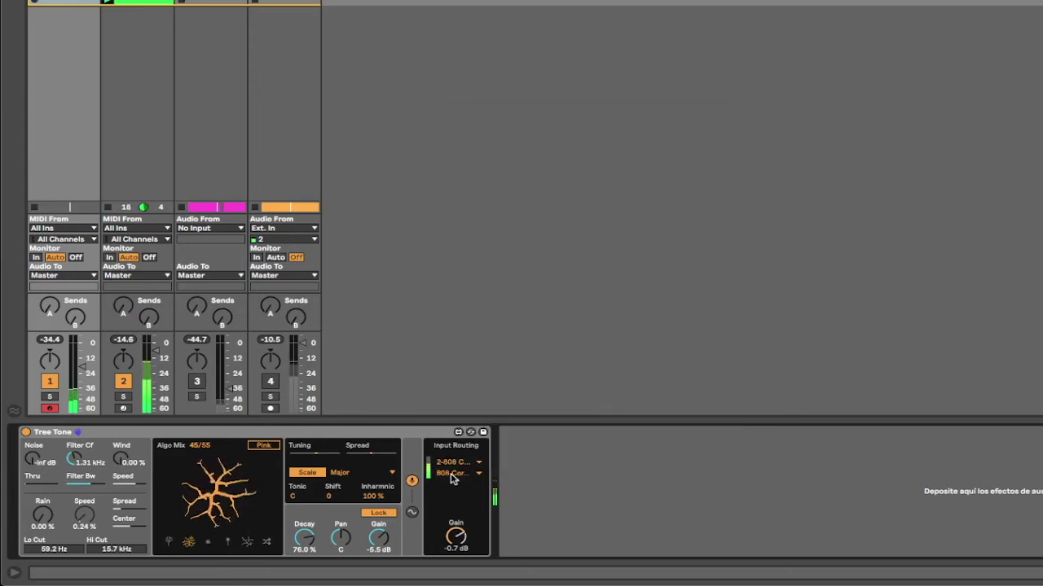
{"action": "left_click", "coordinate": [452, 474]}
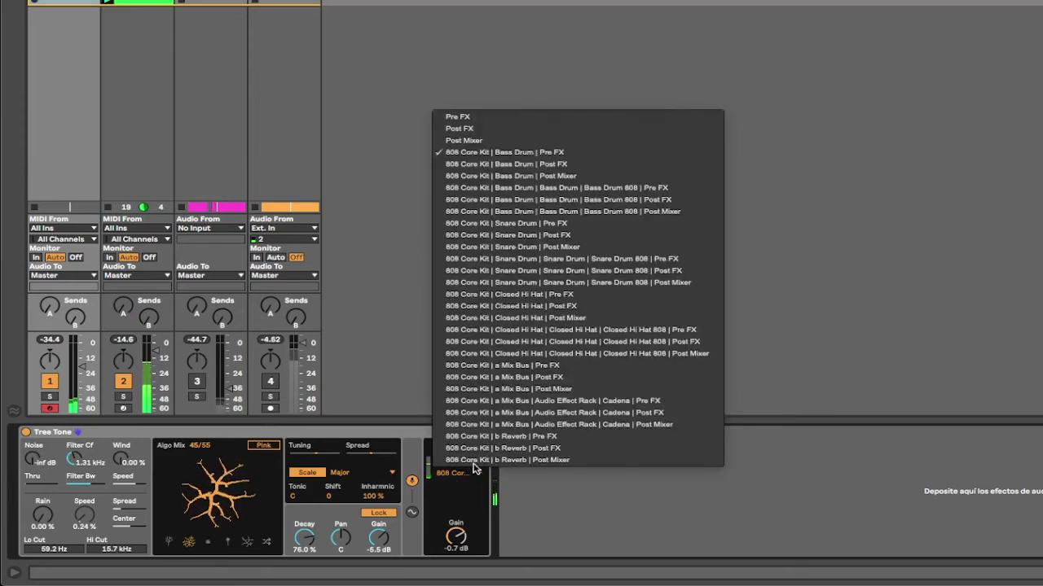
{"action": "left_click", "coordinate": [589, 223]}
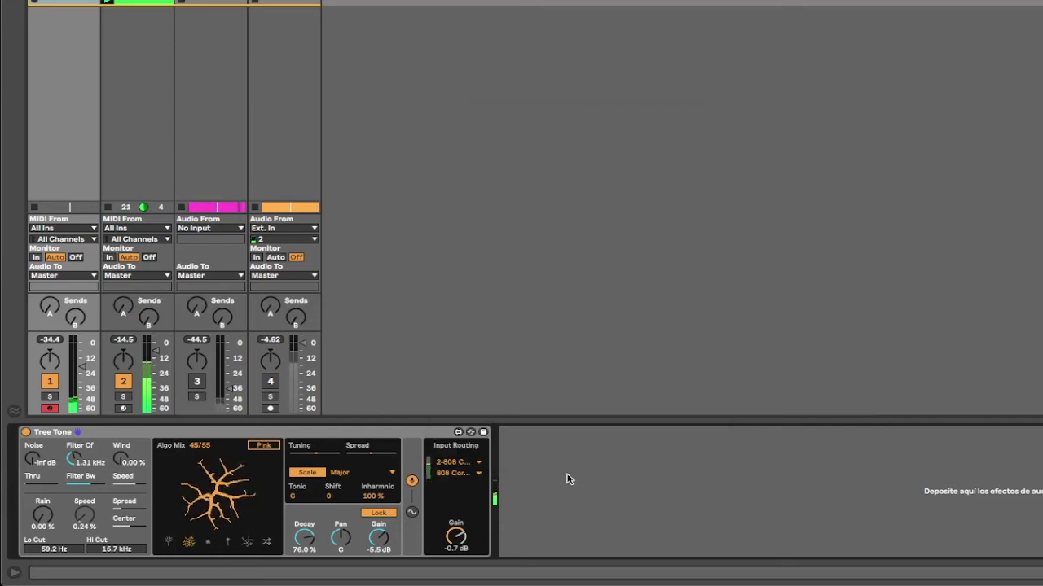
{"action": "left_click", "coordinate": [458, 473]}
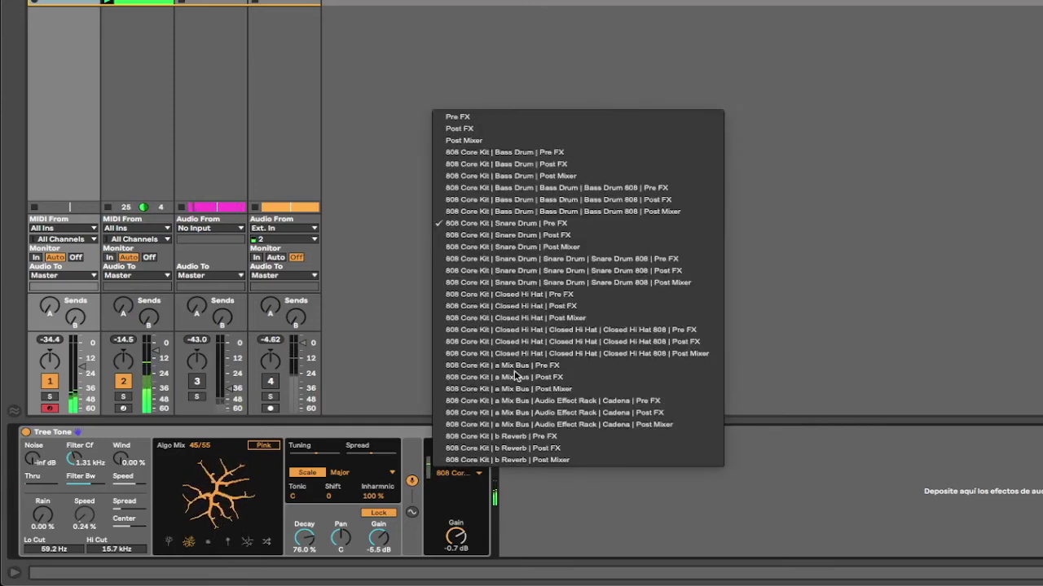
{"action": "left_click", "coordinate": [572, 294]}
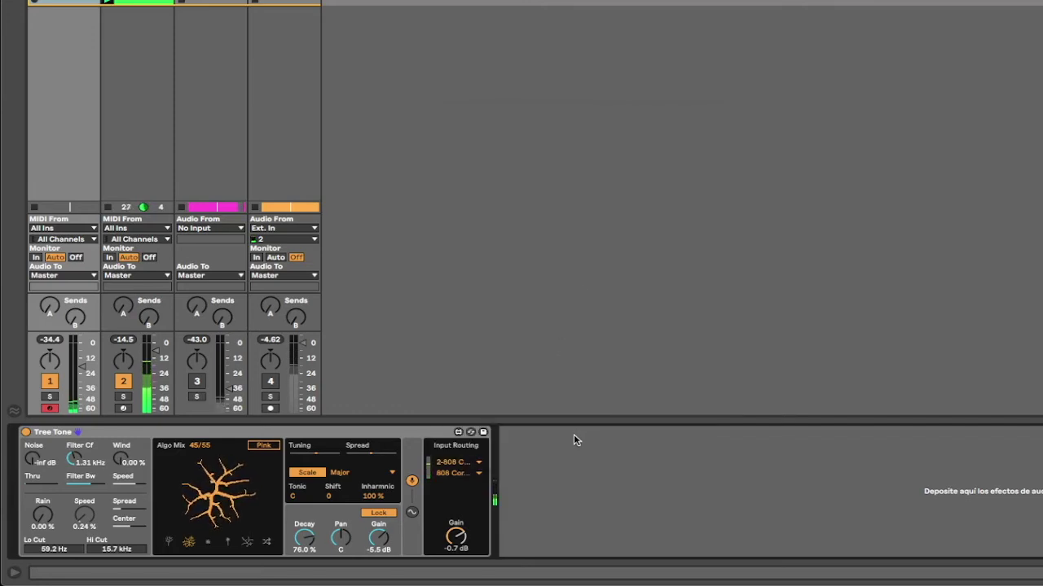
- Review the available source tracks, return the tap point to Post Mixer, and raise the input Gain to 30 dB
{"action": "left_click", "coordinate": [461, 461]}
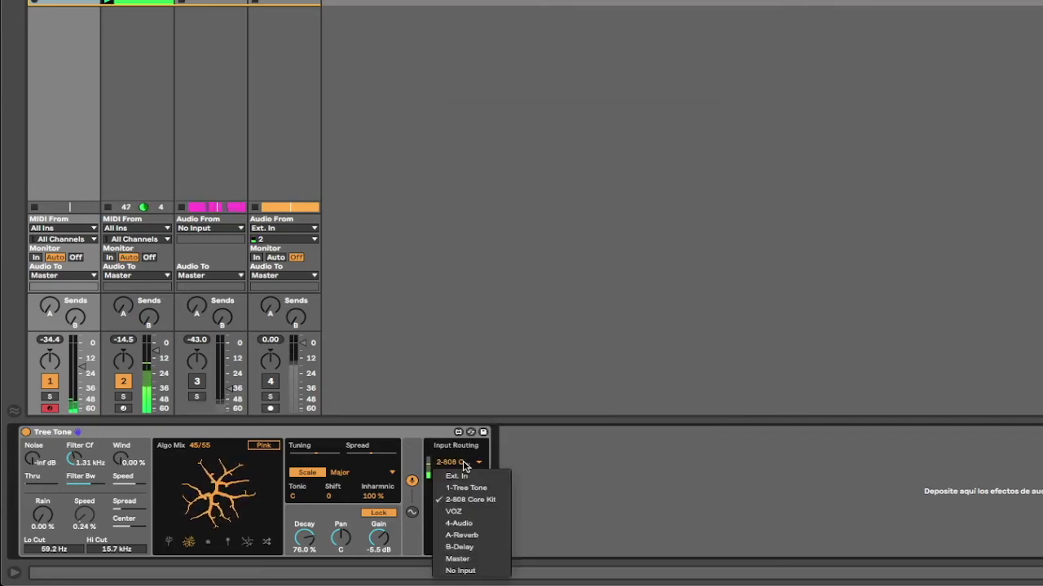
{"action": "left_click", "coordinate": [575, 501]}
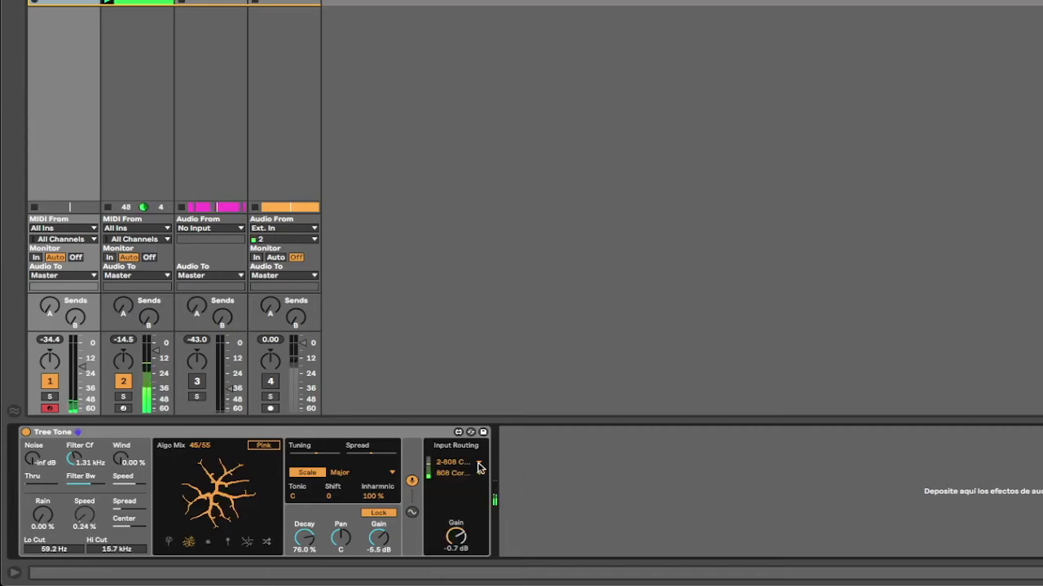
{"action": "left_click", "coordinate": [479, 466]}
{"action": "left_click", "coordinate": [537, 471]}
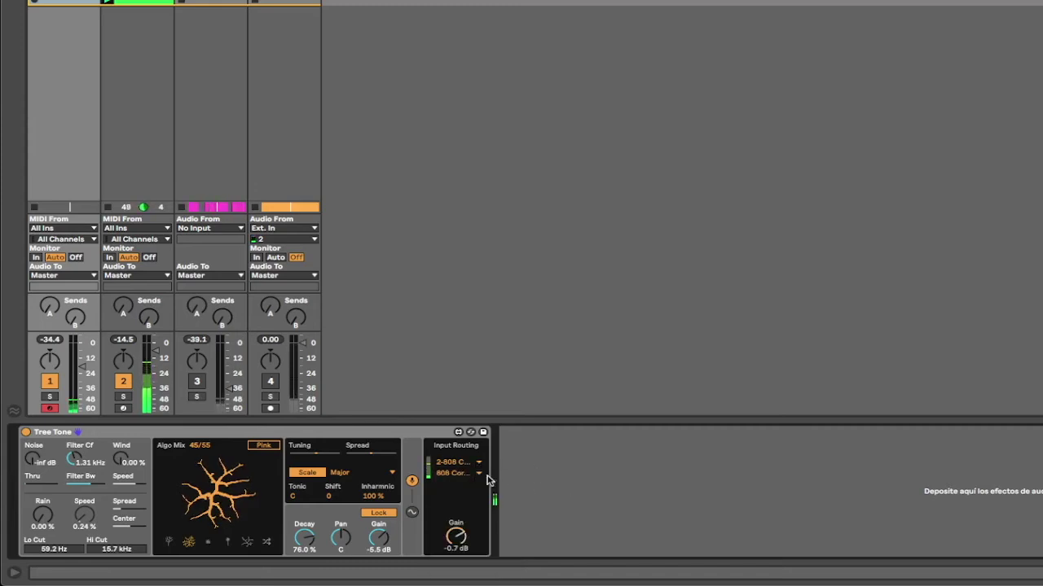
{"action": "left_click", "coordinate": [477, 474]}
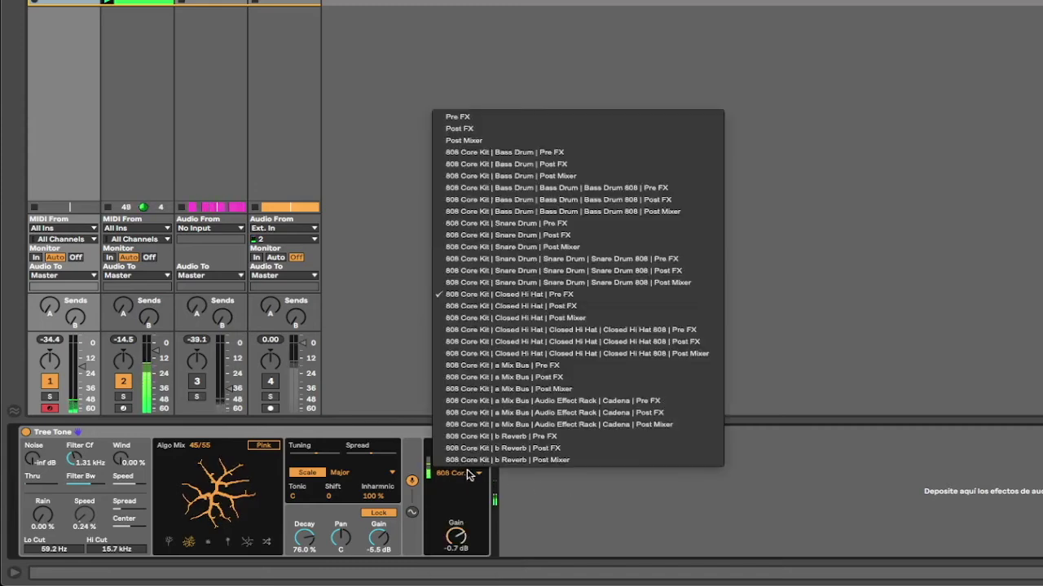
{"action": "left_click", "coordinate": [532, 140]}
{"action": "left_click_drag", "start_coordinate": [456, 536], "coordinate": [456, 485]}
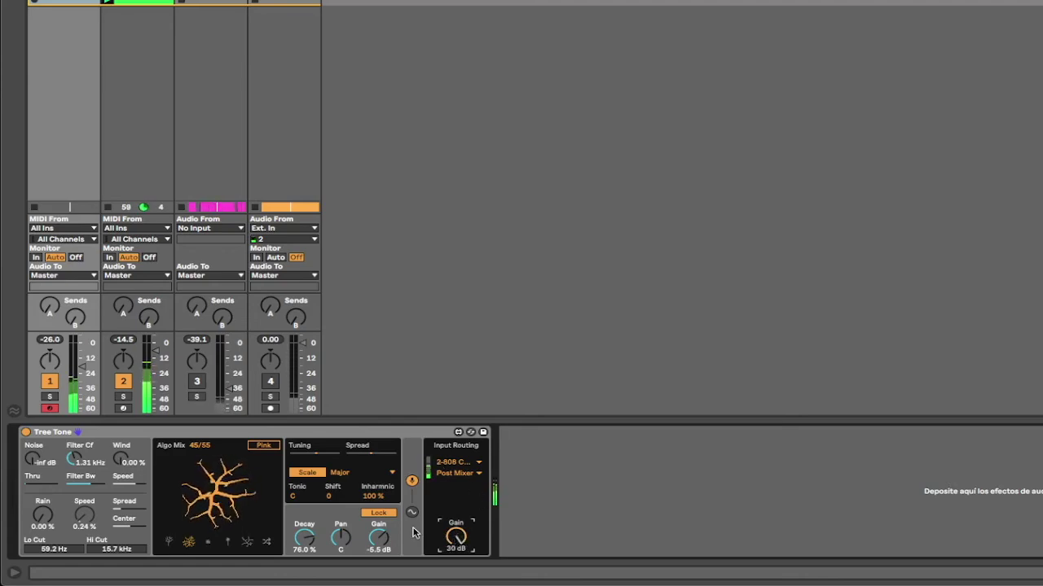
- In the modulation Routing, assign LFO 1's Dest A to Shift with an amount of 100 %
{"action": "left_click", "coordinate": [412, 513]}
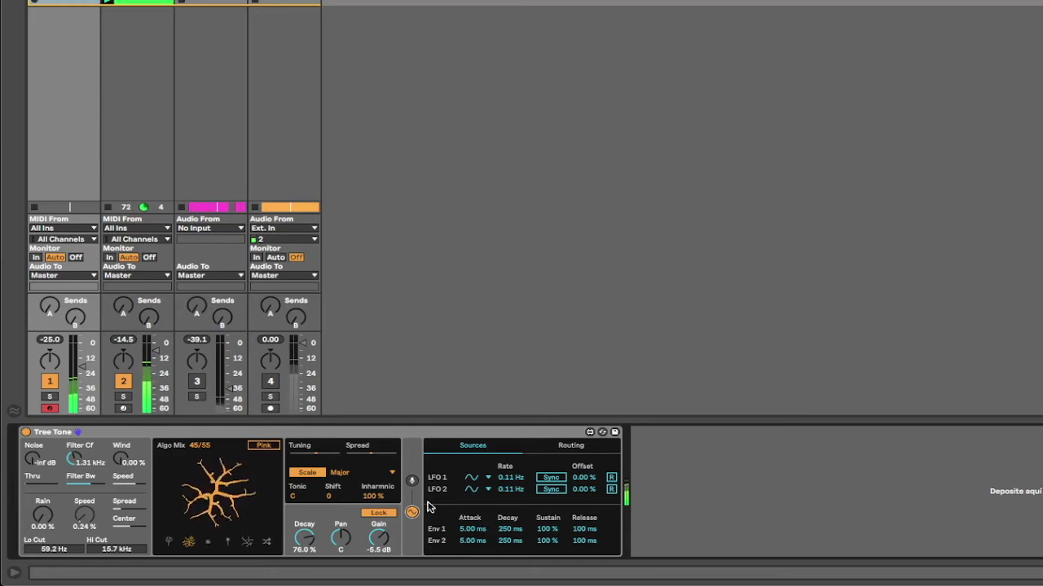
{"action": "left_click", "coordinate": [570, 446]}
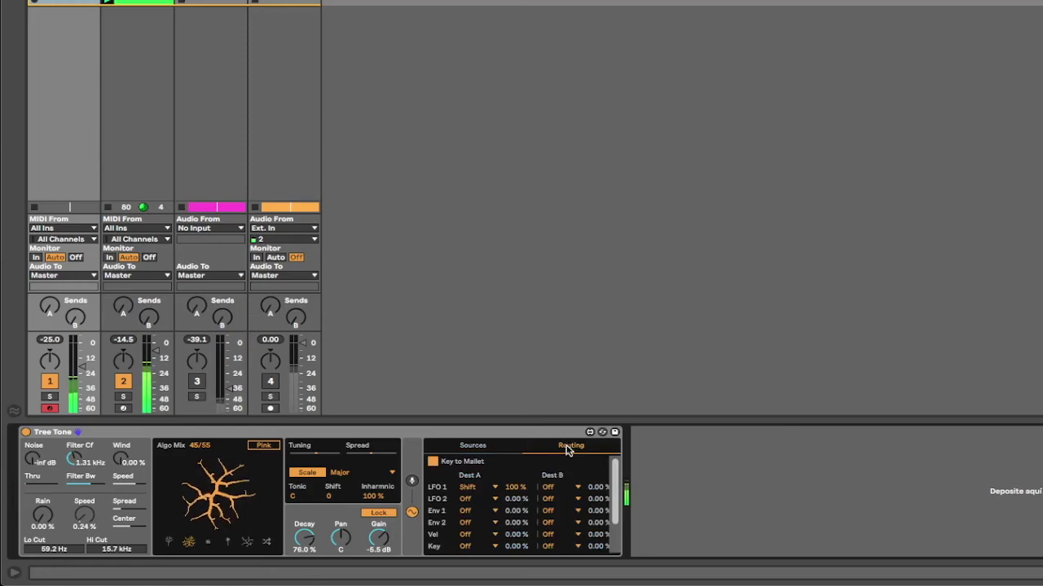
{"action": "left_click", "coordinate": [470, 489]}
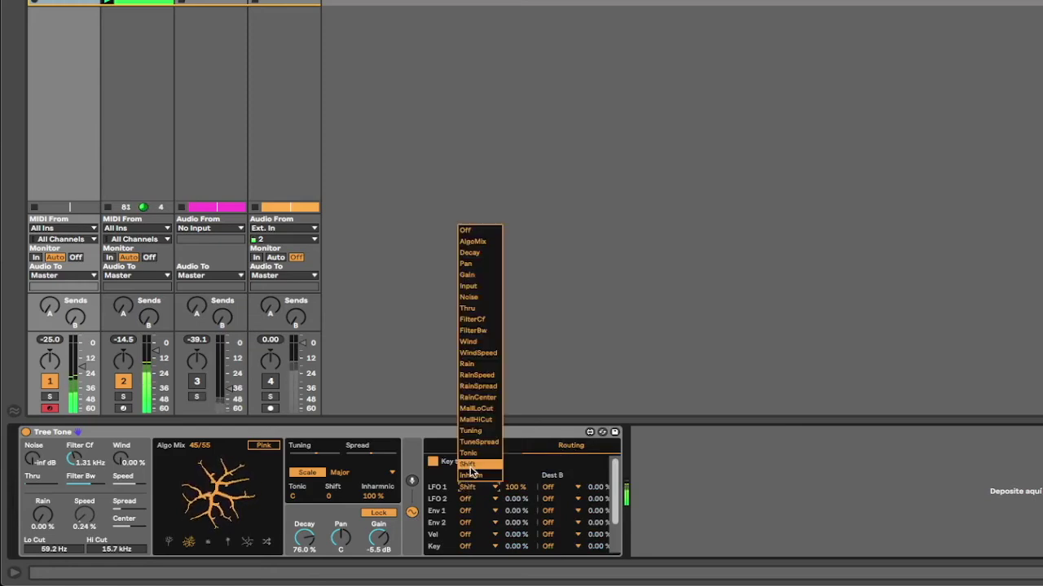
{"action": "left_click", "coordinate": [469, 466]}
{"action": "mouse_move", "coordinate": [516, 487]}
{"action": "left_mouse_down"}
{"action": "mouse_move", "coordinate": [515, 498]}
{"action": "mouse_move", "coordinate": [515, 472]}
{"action": "left_mouse_up"}
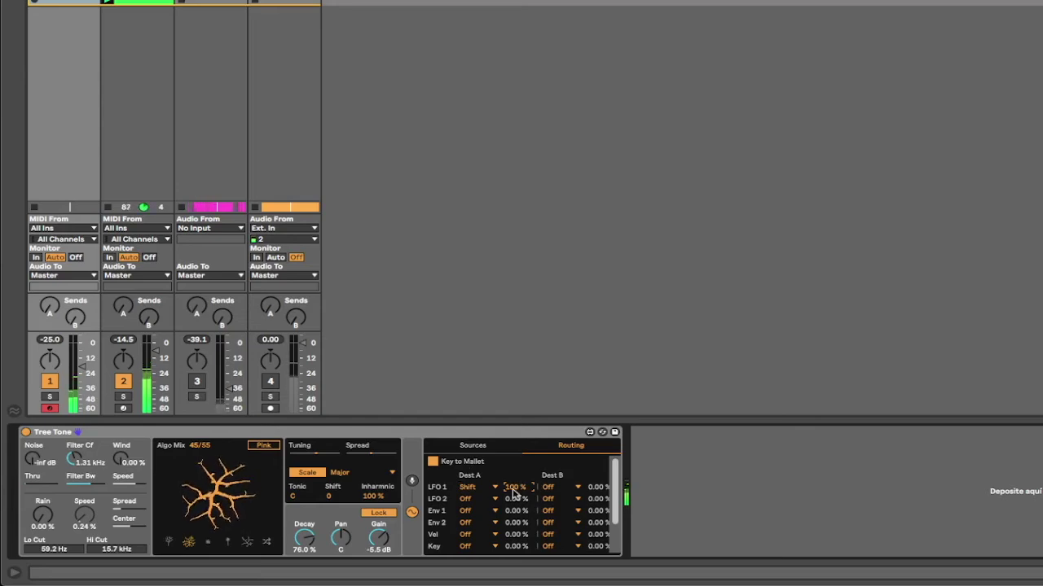
- Set LFO 1's rate to 9.08 Hz in the modulation Sources
{"action": "left_click", "coordinate": [472, 445]}
{"action": "left_click_drag", "start_coordinate": [521, 484], "coordinate": [521, 452]}
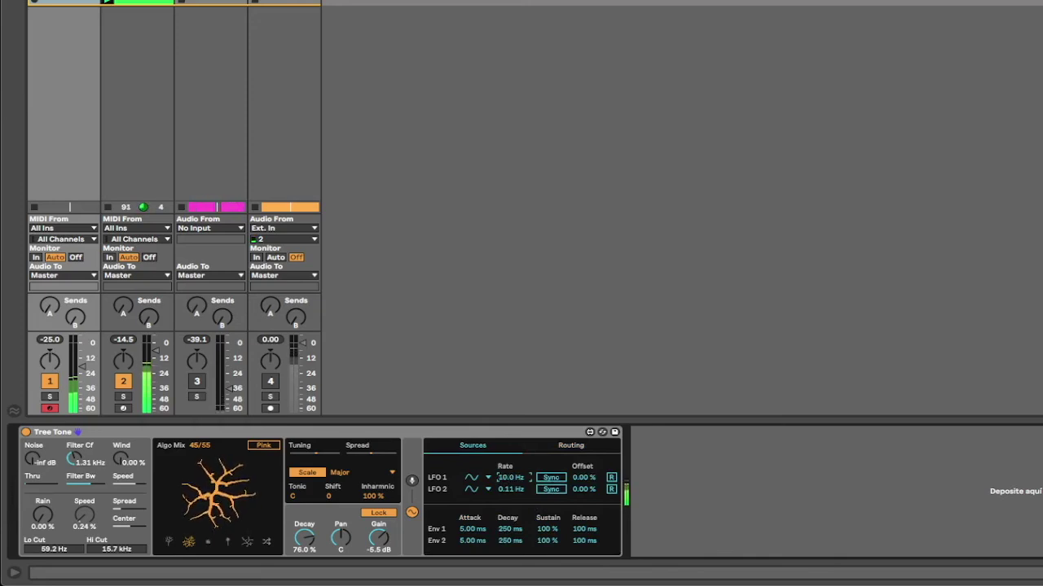
{"action": "left_click_drag", "start_coordinate": [510, 477], "coordinate": [507, 479]}
- Give LFO 1 a square waveform synced at 16b, with a 6.30 % offset and R enabled
{"action": "left_click", "coordinate": [481, 478]}
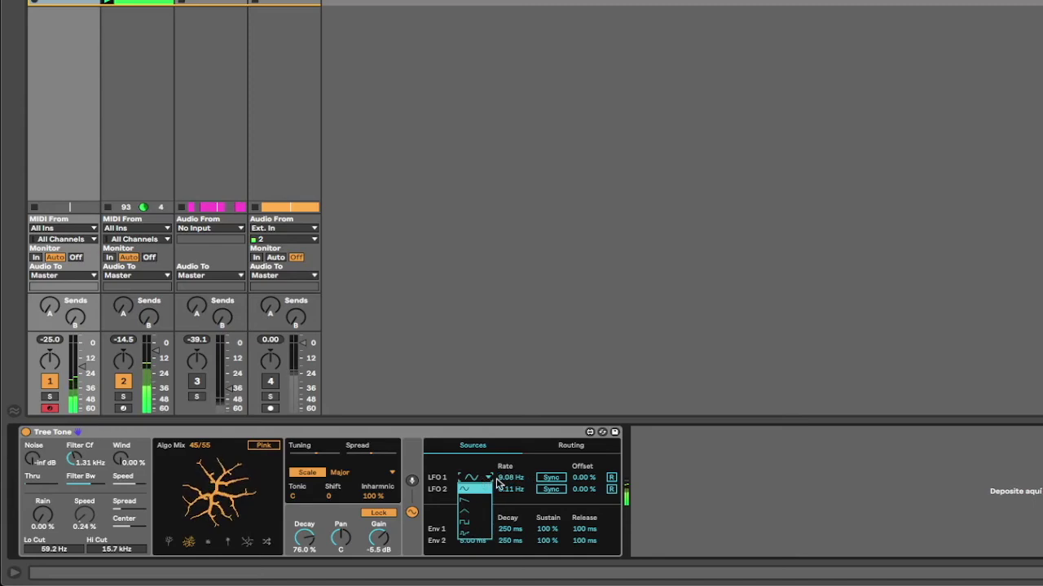
{"action": "left_click", "coordinate": [486, 519]}
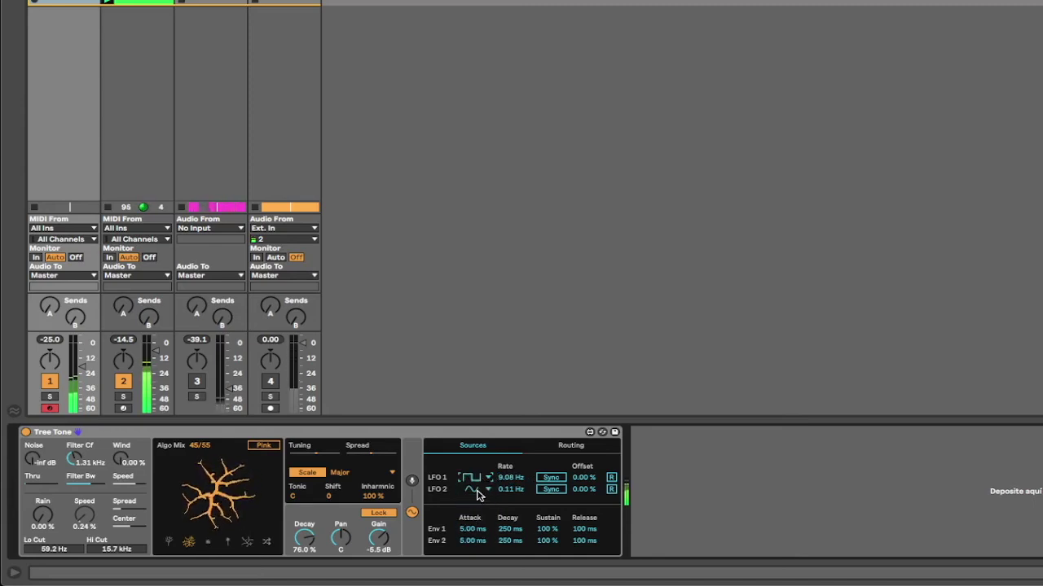
{"action": "left_click", "coordinate": [551, 479]}
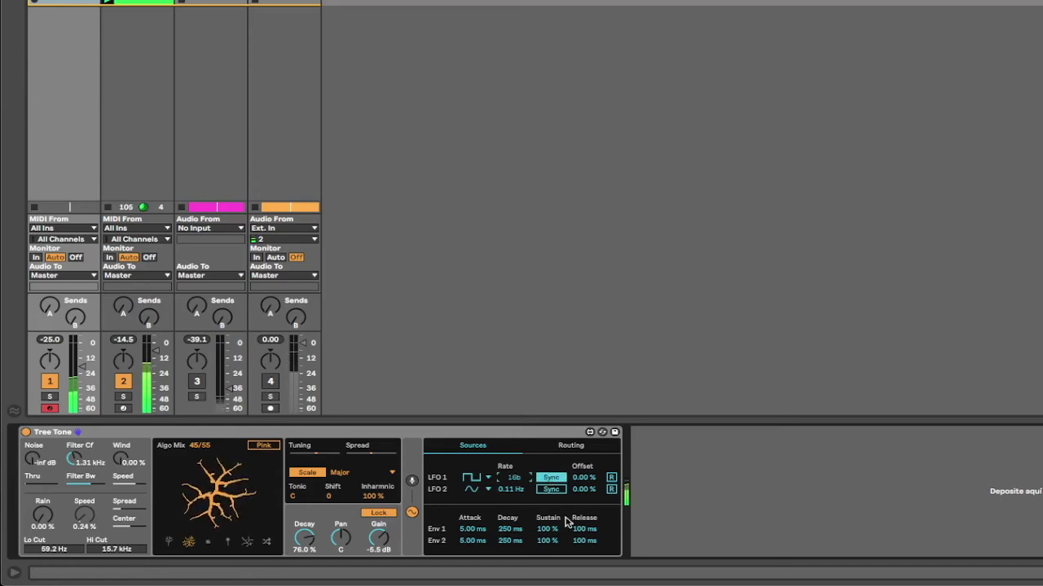
{"action": "left_click_drag", "start_coordinate": [584, 478], "coordinate": [584, 472]}
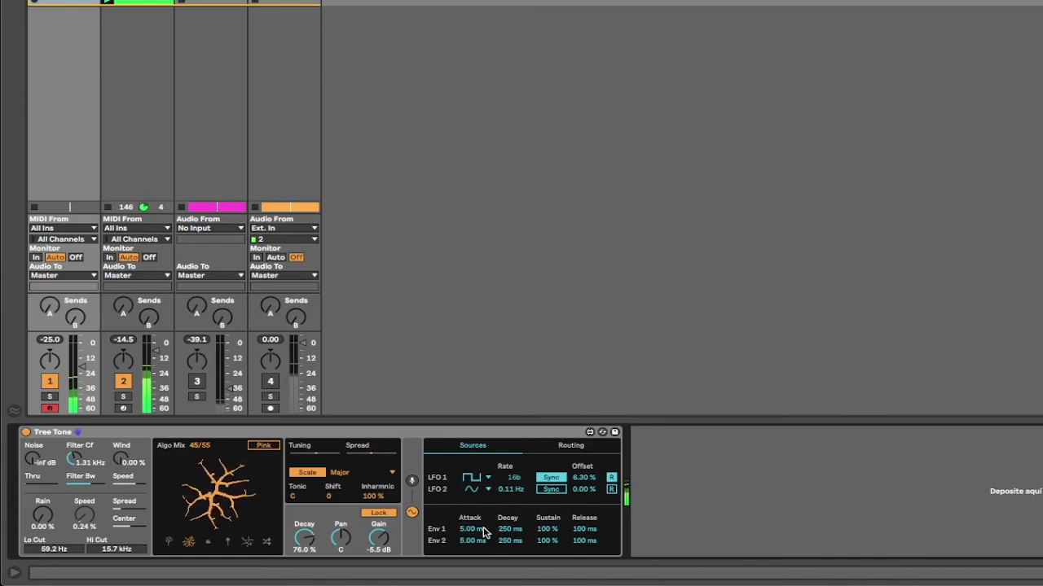
- Route Env 1's Dest A to Noise with an amount of 100 %
{"action": "left_click", "coordinate": [574, 447]}
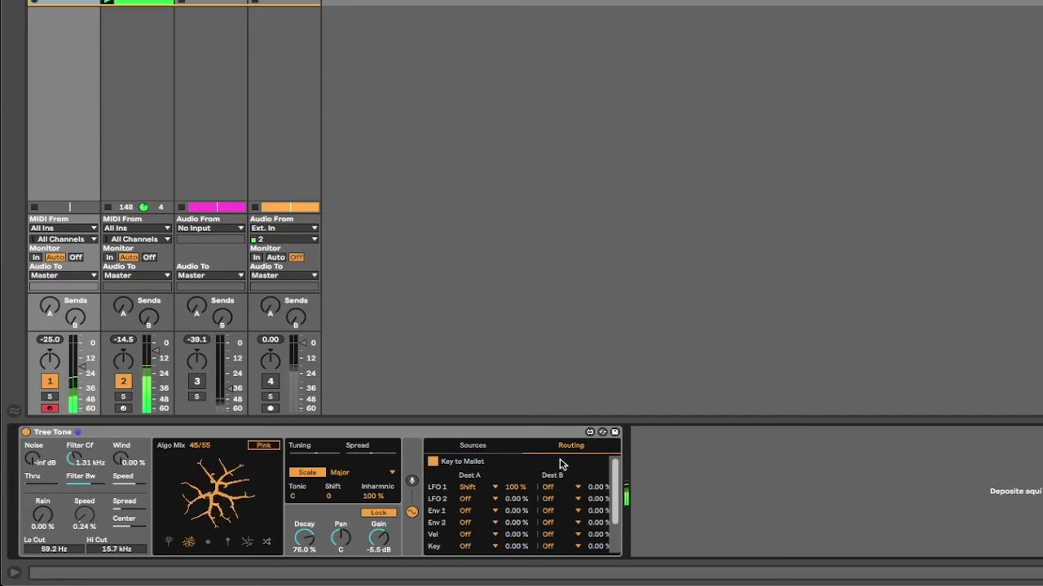
{"action": "left_click", "coordinate": [467, 511]}
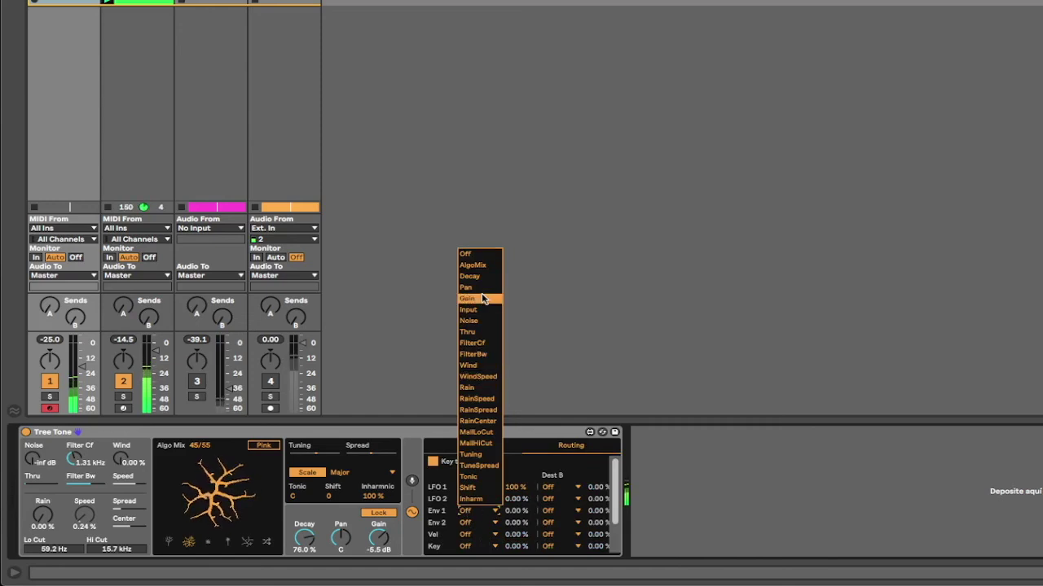
{"action": "left_click", "coordinate": [480, 321]}
{"action": "left_click_drag", "start_coordinate": [509, 504], "coordinate": [509, 469]}
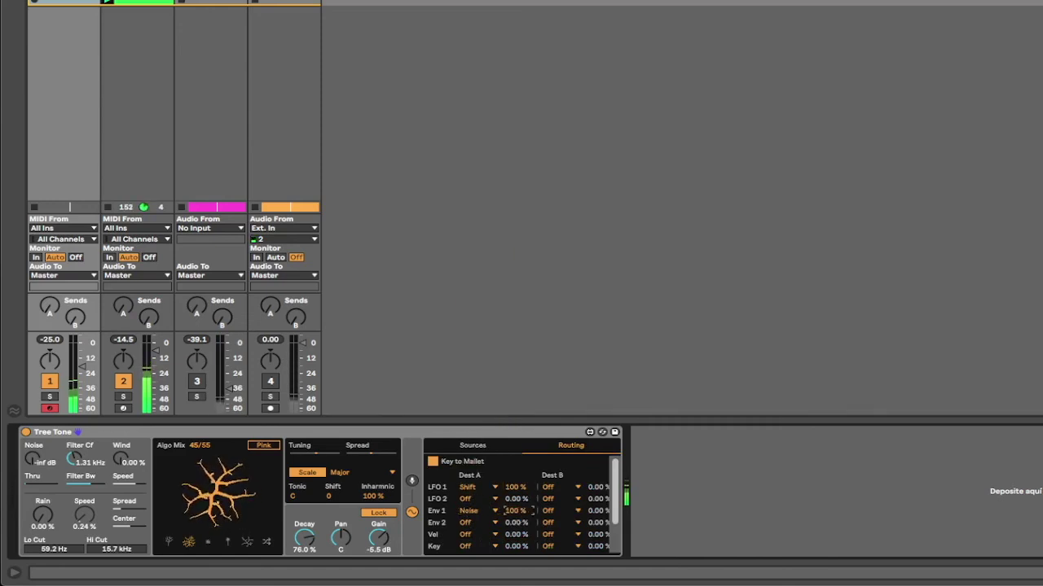
- Lengthen Env 1's Release to 18.6 s and raise the resonator's output Gain to 6.3 dB
{"action": "left_click", "coordinate": [470, 447]}
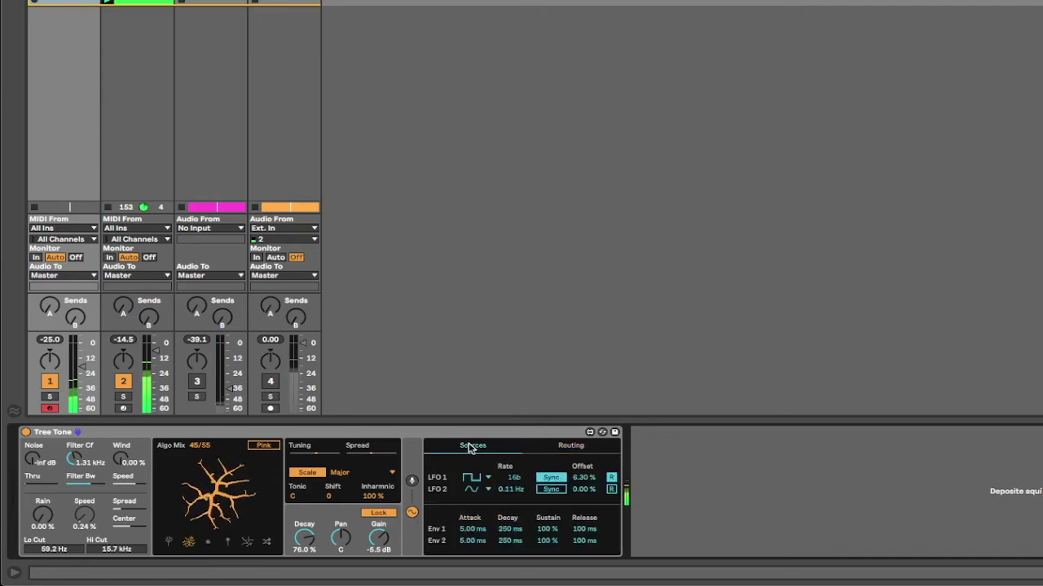
{"action": "left_click_drag", "start_coordinate": [570, 530], "coordinate": [603, 534]}
{"action": "left_click_drag", "start_coordinate": [378, 538], "coordinate": [378, 506]}
- Route LFO 2's Dest A to Tuning with an amount of 100 %, and bring the modulation Sources back into view
{"action": "left_click", "coordinate": [562, 446]}
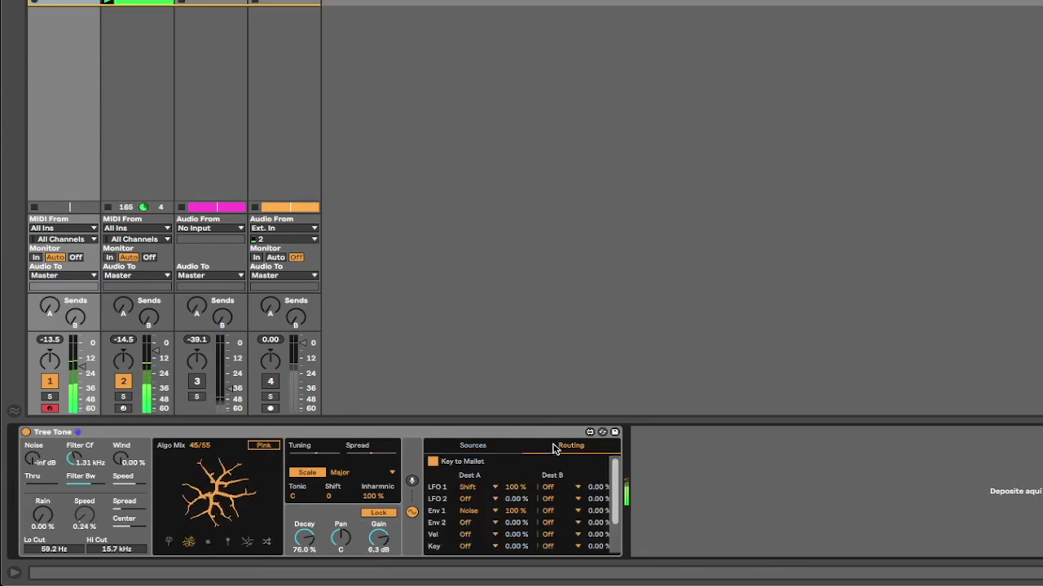
{"action": "left_click", "coordinate": [472, 498]}
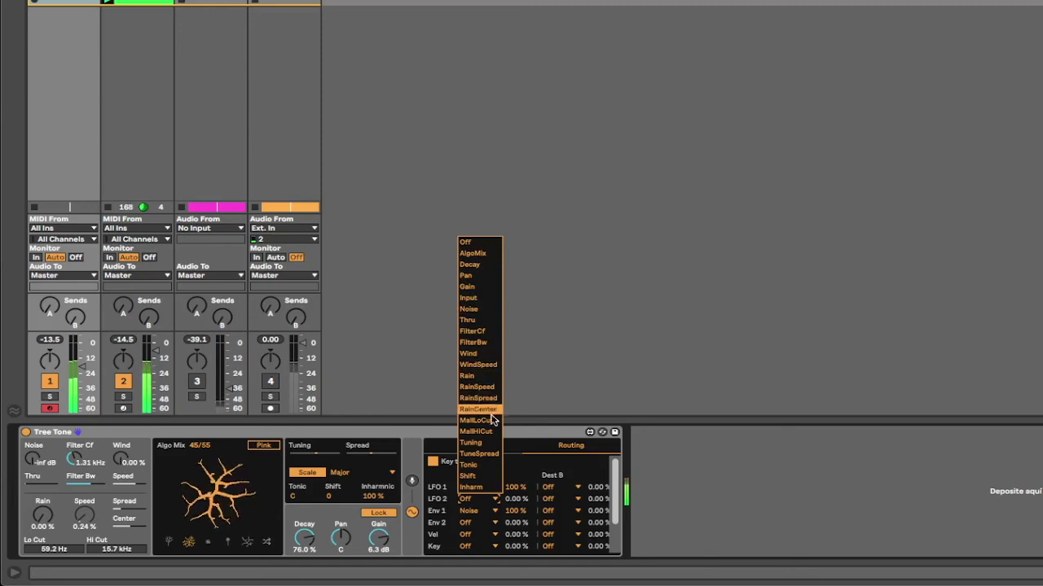
{"action": "left_click", "coordinate": [479, 443]}
{"action": "left_click_drag", "start_coordinate": [518, 504], "coordinate": [519, 412]}
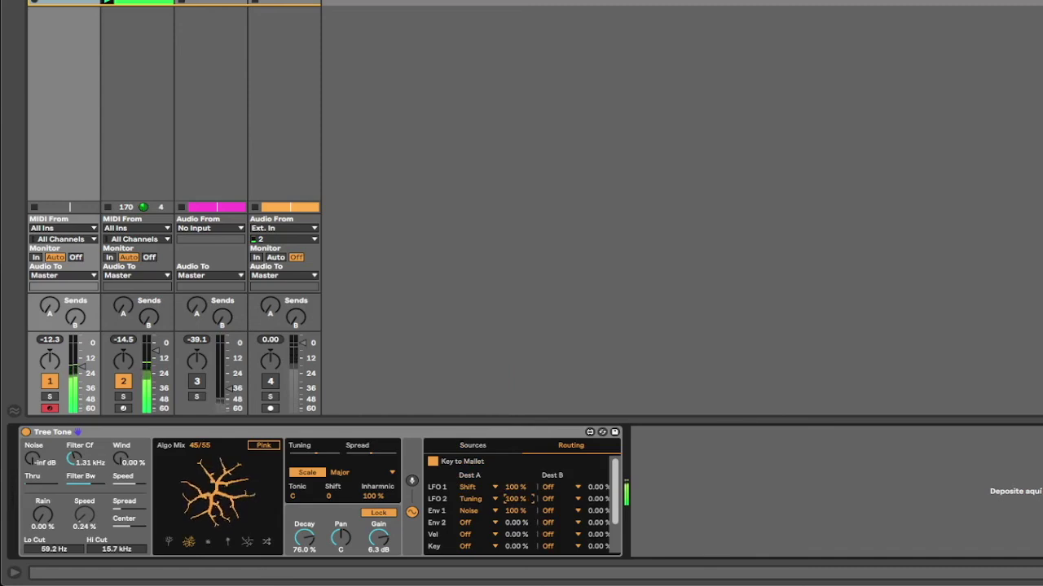
{"action": "left_click", "coordinate": [472, 446]}
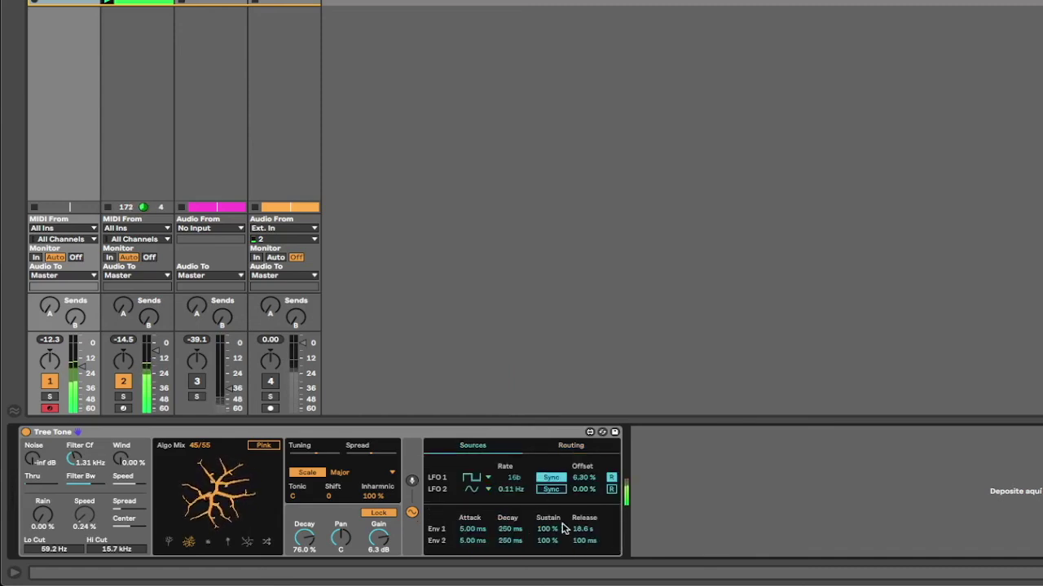